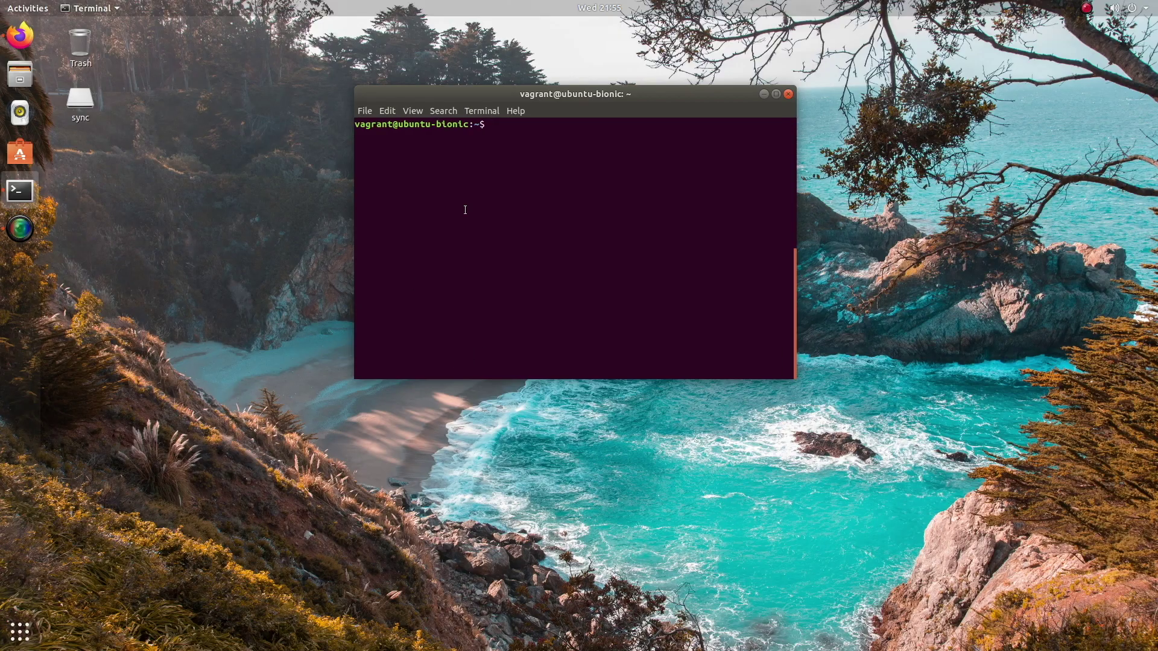
Search Activities for 'terminal', then return to the already-open Terminal window.
{"action": "left_click", "coordinate": [16, 634]}
{"action": "type", "text": "t"}
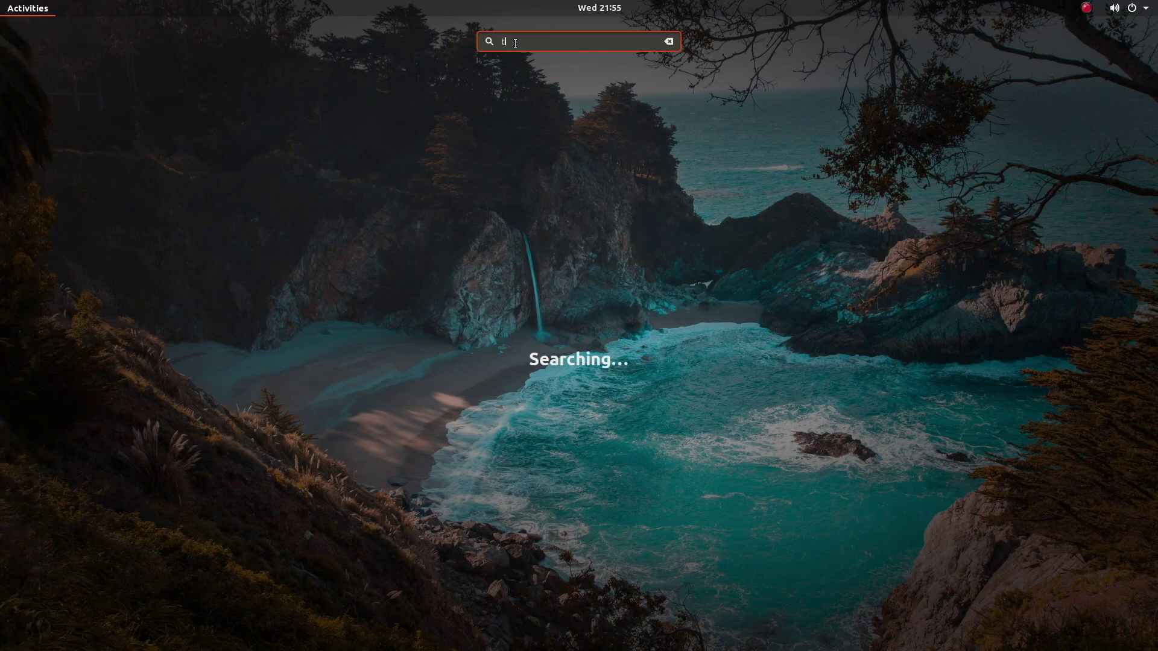
{"action": "type", "text": "erminal"}
{"action": "right_click", "coordinate": [605, 107]}
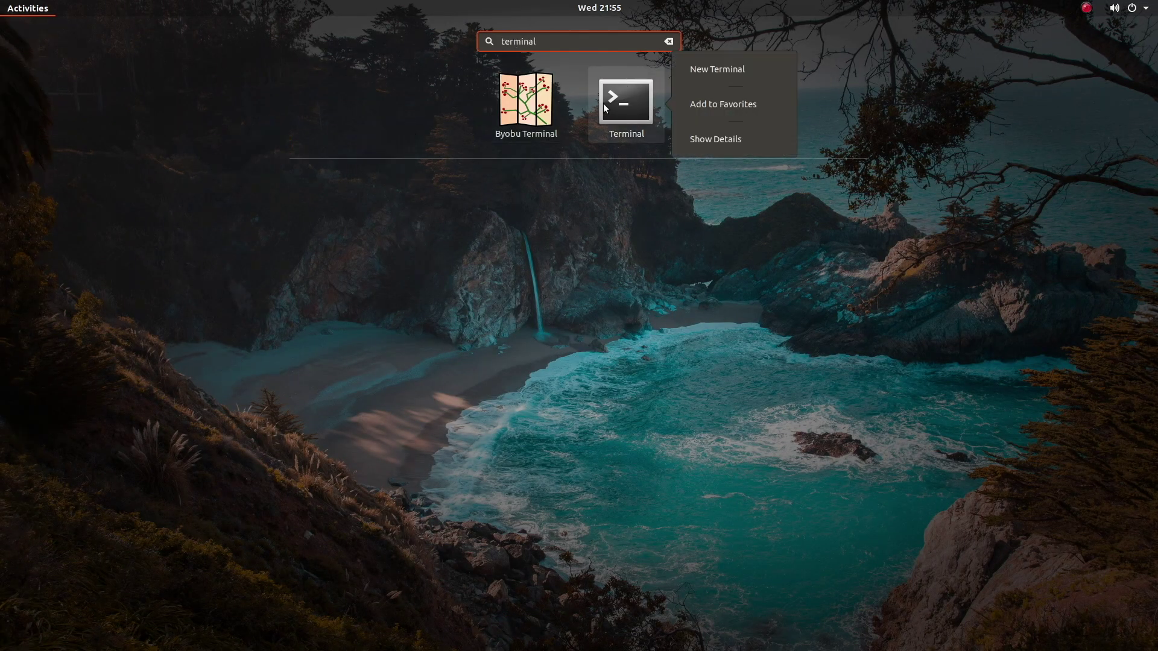
{"action": "left_click", "coordinate": [895, 120]}
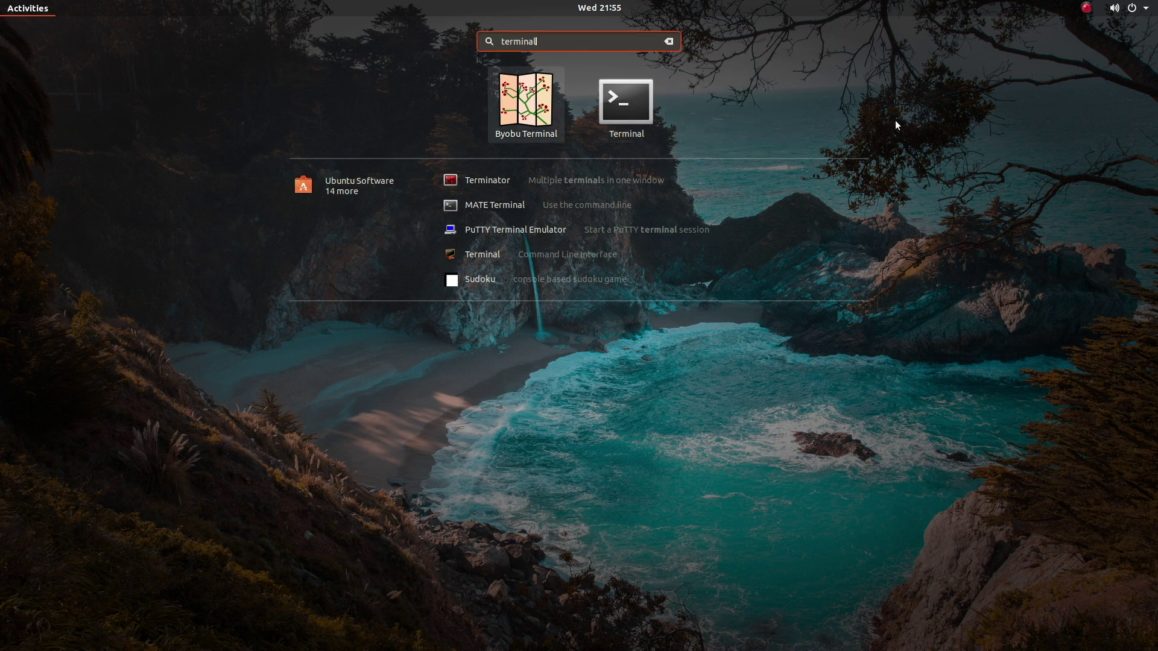
{"action": "key", "text": "Escape"}
{"action": "key", "text": "Escape"}
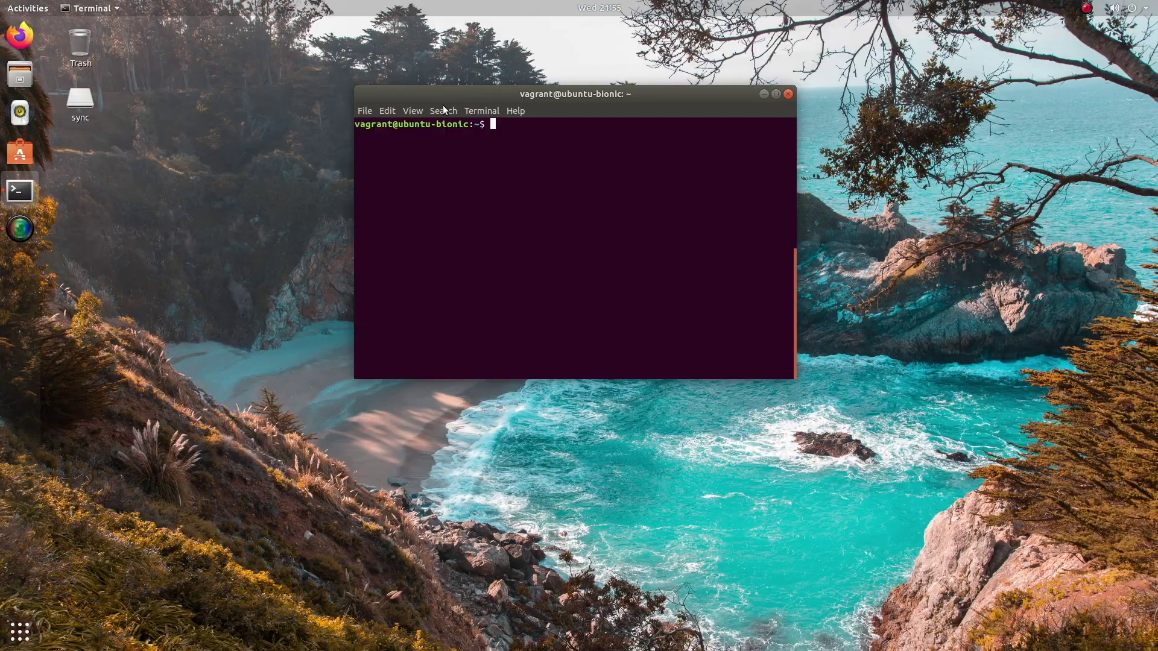
Bring Firefox's KiCad Ubuntu install page forward and scroll to the shell install instructions.
{"action": "left_click", "coordinate": [23, 30]}
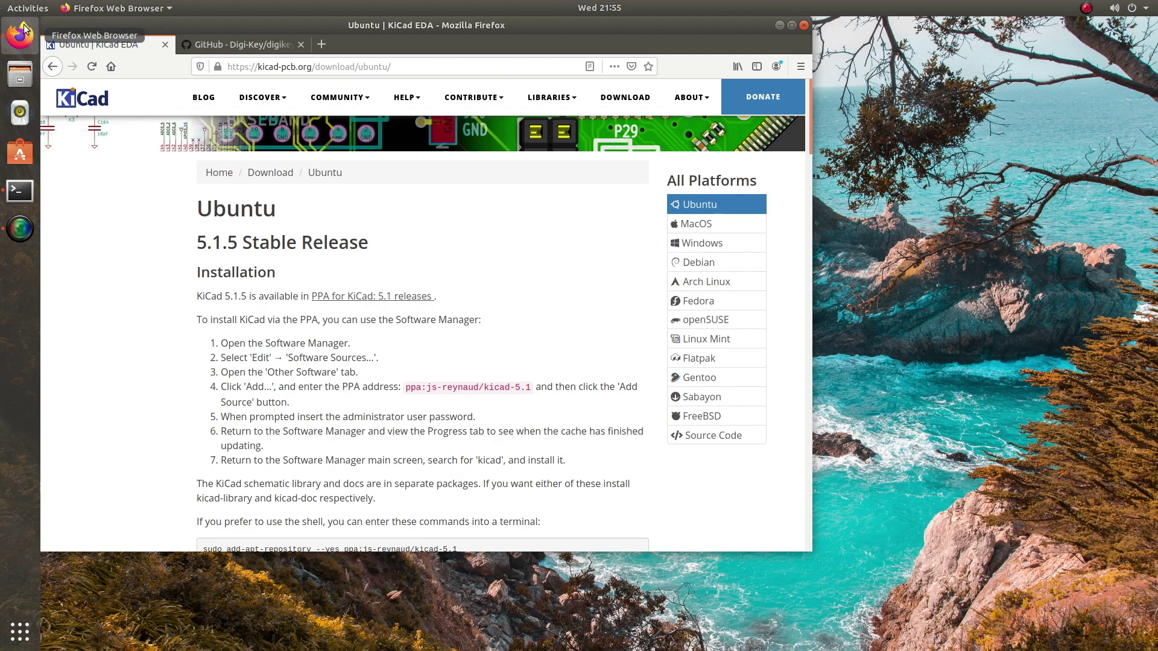
{"action": "left_click_drag", "start_coordinate": [301, 29], "coordinate": [458, 42]}
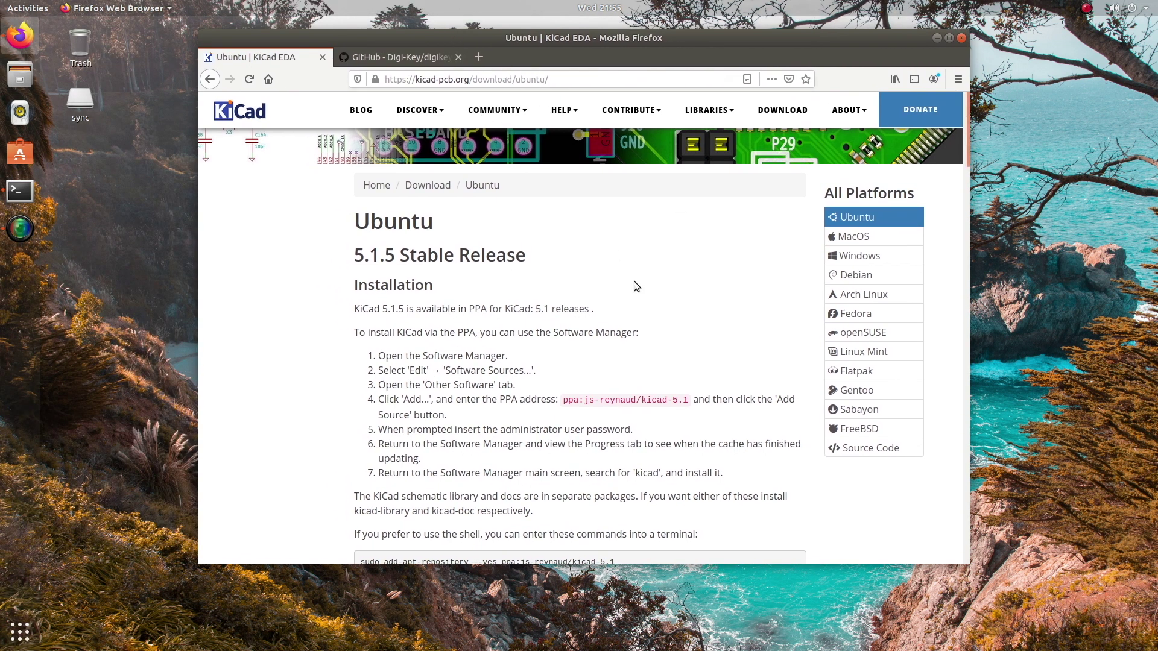
{"action": "scroll", "coordinate": [540, 300], "scroll_direction": "down", "scroll_amount": 1}
{"action": "scroll", "coordinate": [538, 295], "scroll_direction": "down", "scroll_amount": 3}
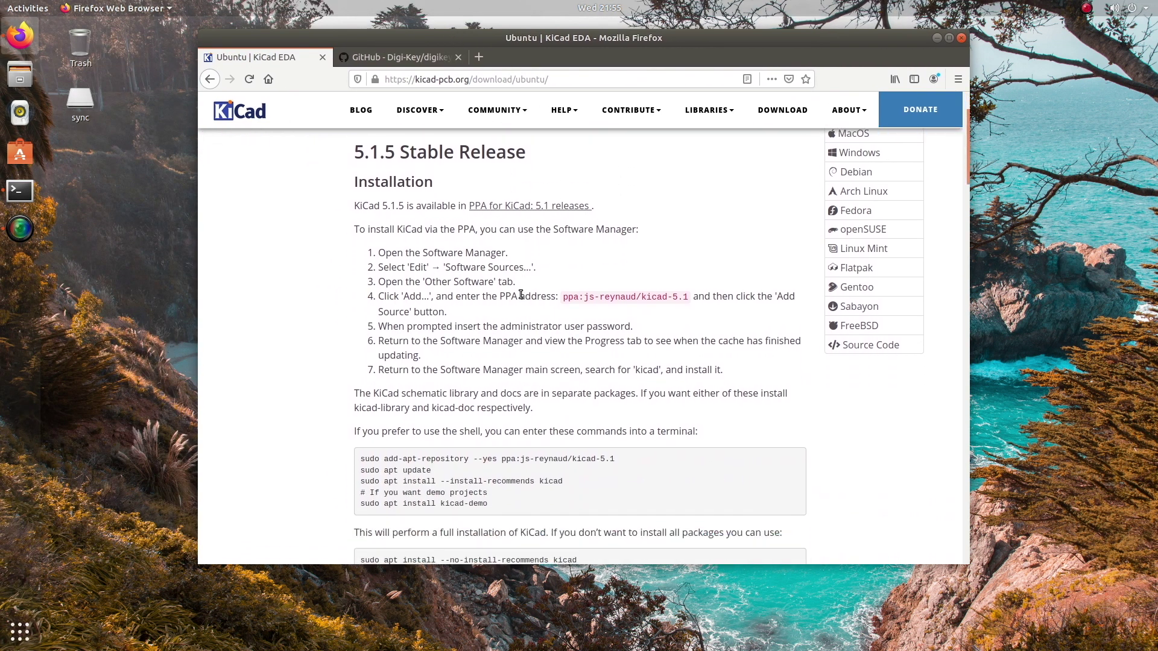
{"action": "left_click_drag", "start_coordinate": [553, 230], "coordinate": [637, 230]}
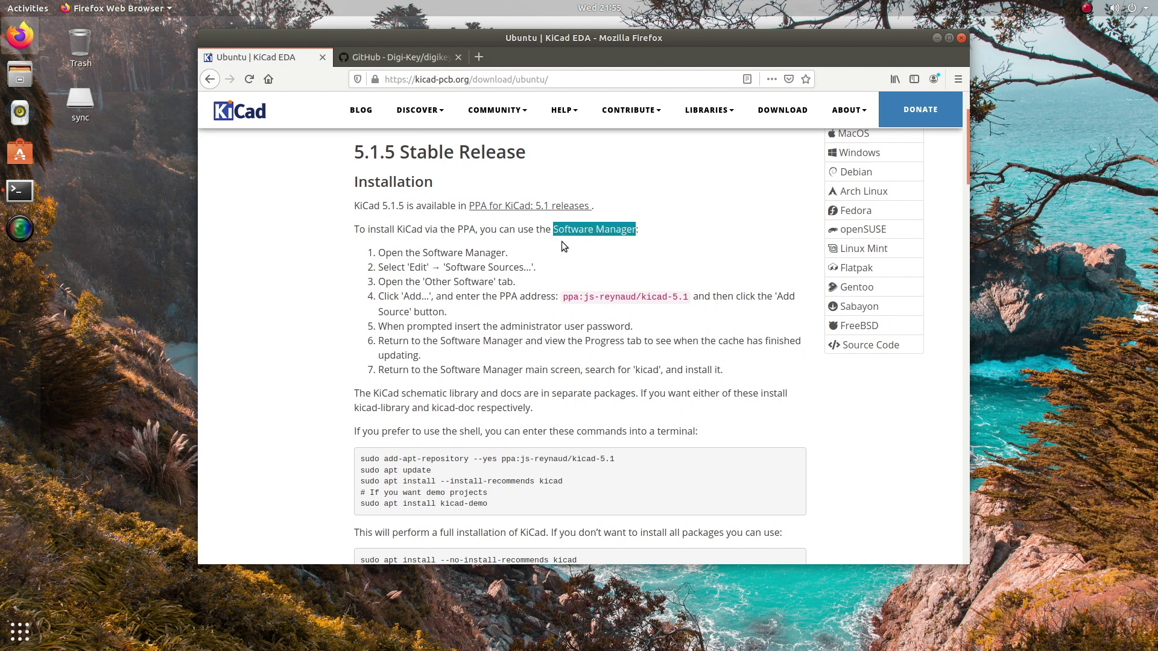
{"action": "scroll", "coordinate": [562, 241], "scroll_direction": "down", "scroll_amount": 5}
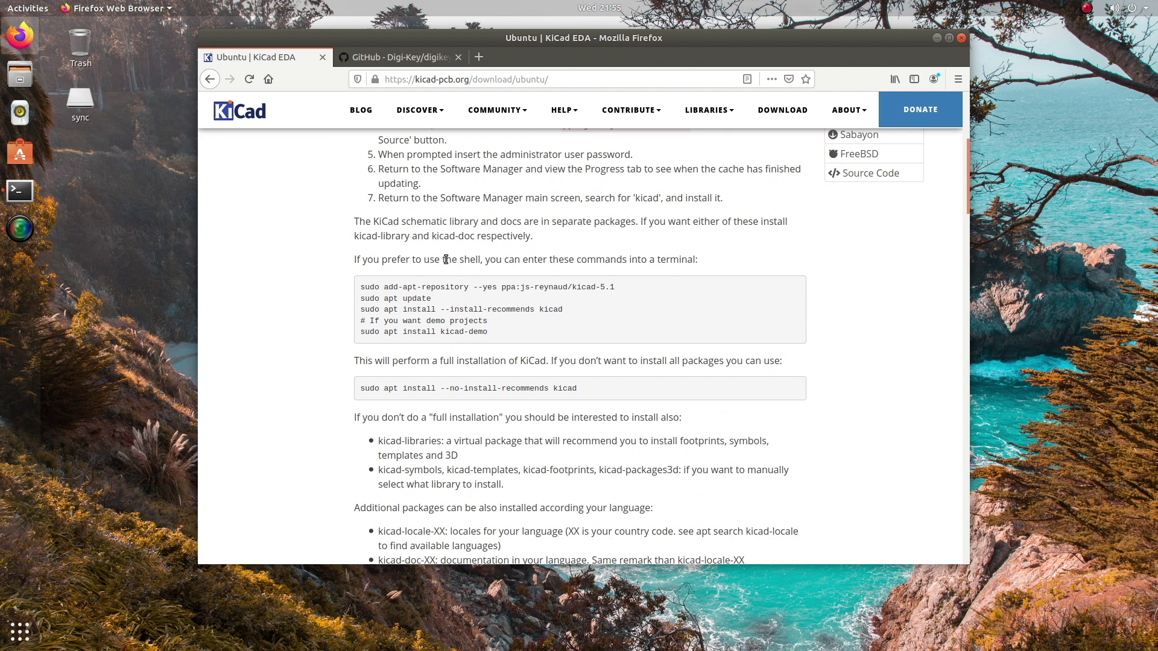
{"action": "left_click_drag", "start_coordinate": [442, 259], "coordinate": [480, 259]}
{"action": "left_click", "coordinate": [467, 284]}
Copy the add-repository and apt update commands, then return to the terminal.
{"action": "left_click_drag", "start_coordinate": [360, 288], "coordinate": [436, 298]}
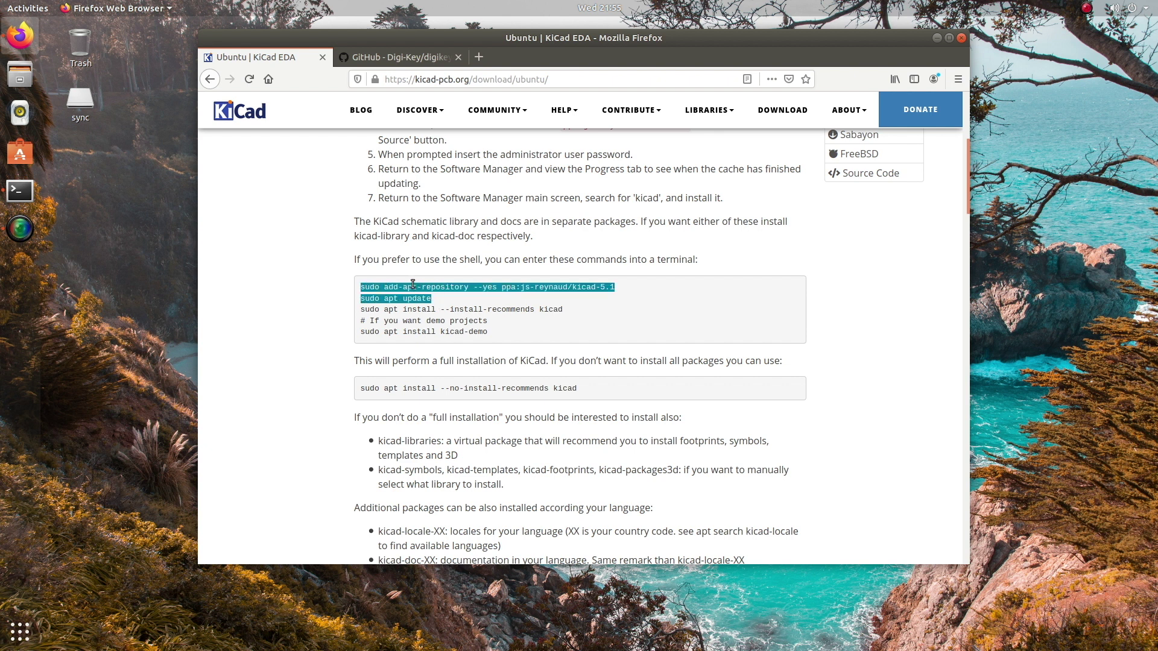
{"action": "right_click", "coordinate": [414, 286]}
{"action": "left_click", "coordinate": [425, 290]}
{"action": "left_click", "coordinate": [20, 190]}
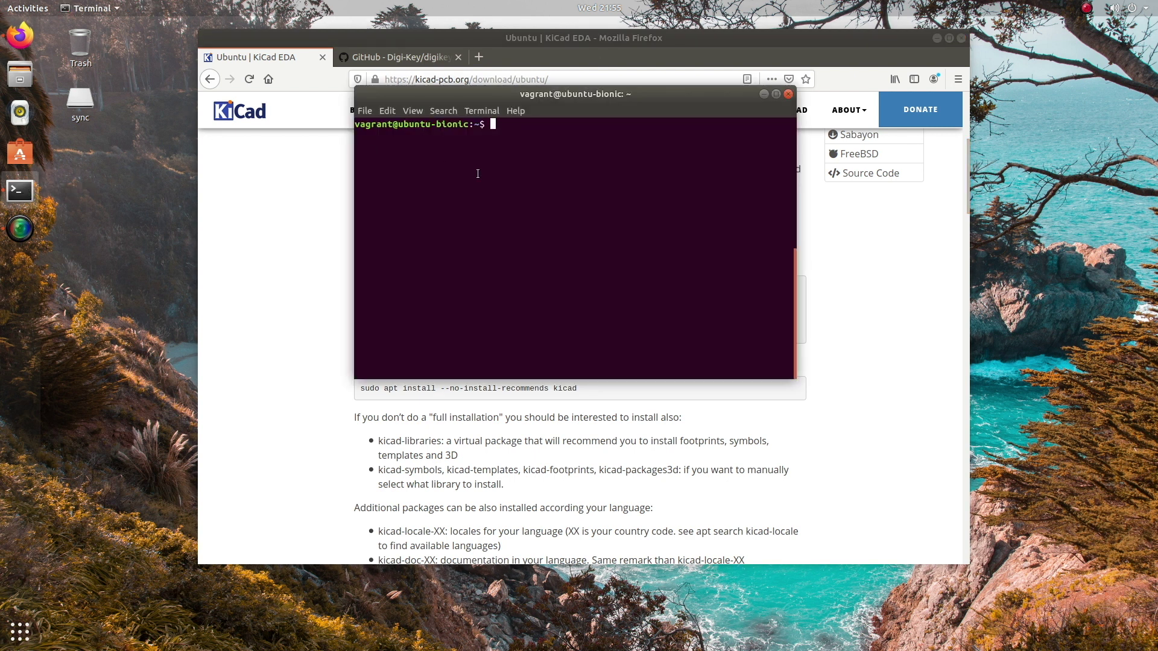
Paste and run the KiCad 5.1 PPA command, then run 'sudo apt update'.
{"action": "key", "text": "ctrl+shift+v"}
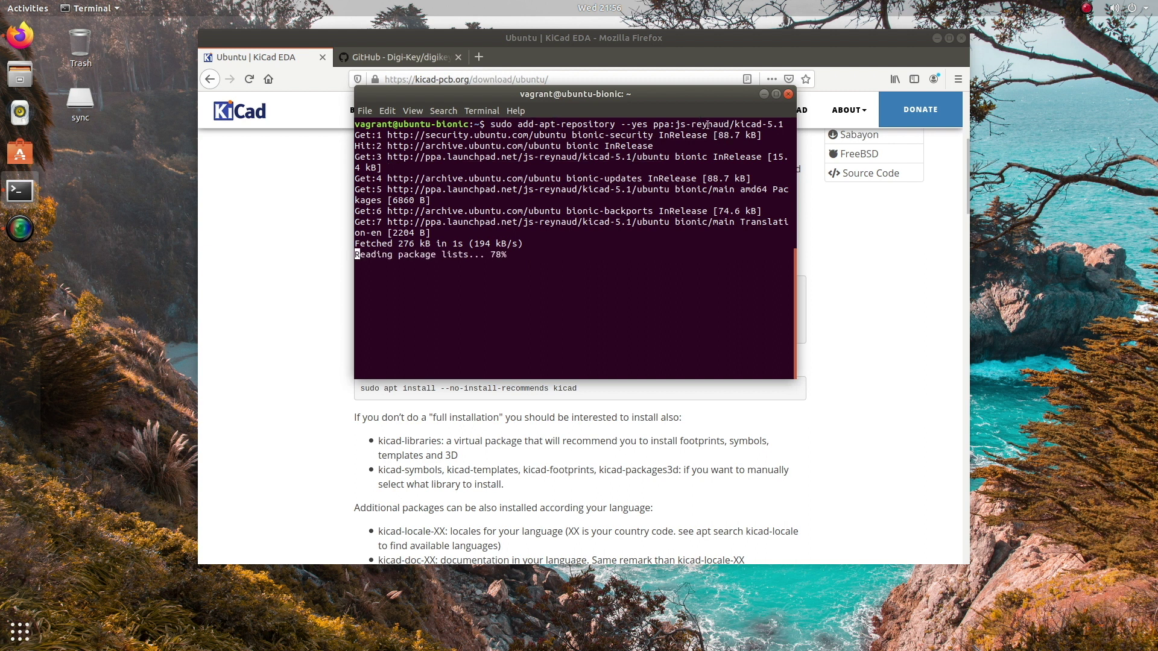
{"action": "type", "text": "sudo apt update"}
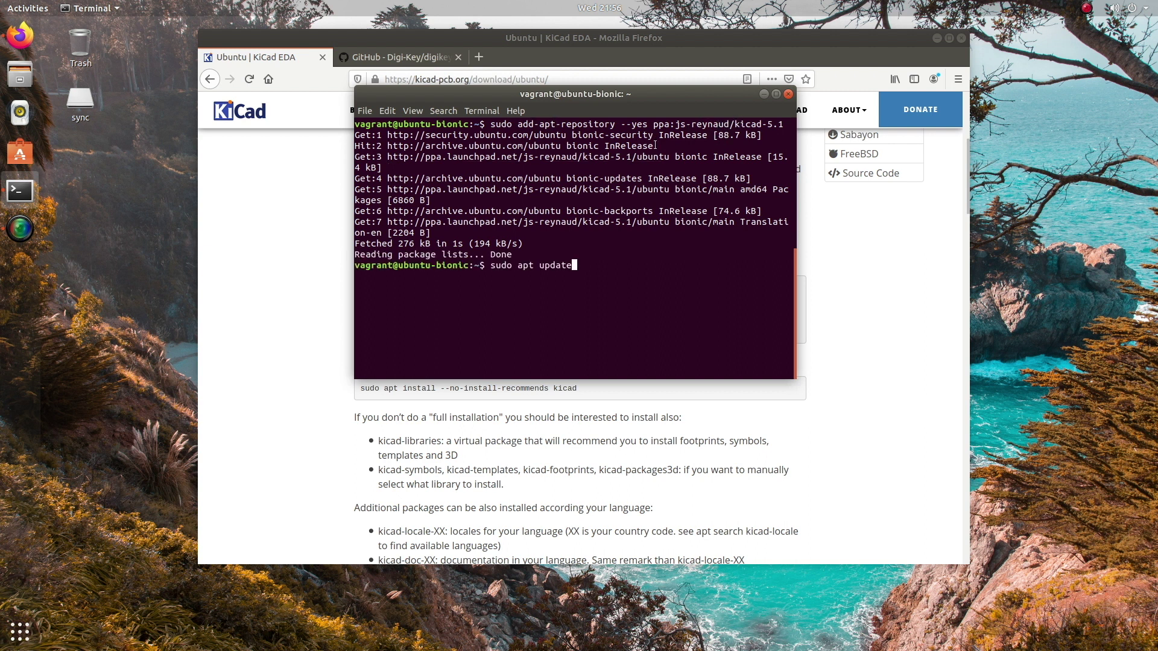
{"action": "key", "text": "Return"}
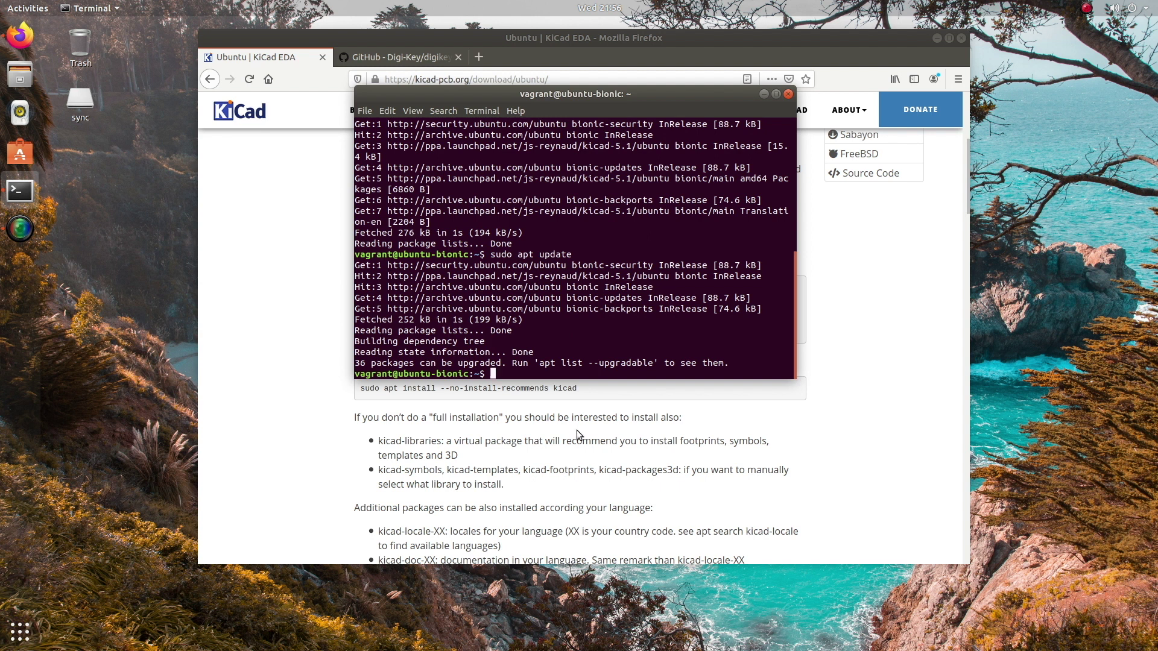
{"action": "left_click", "coordinate": [866, 309]}
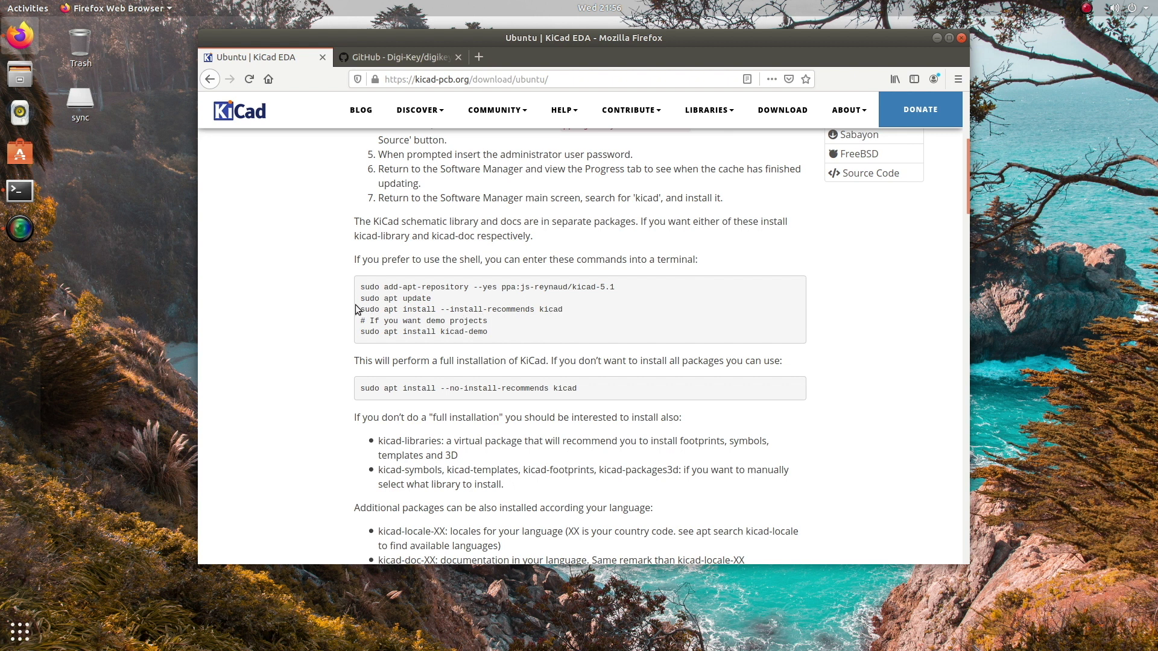
Copy 'sudo apt install --no-install-recommends kicad' from the KiCad download page.
{"action": "left_click_drag", "start_coordinate": [361, 309], "coordinate": [562, 310]}
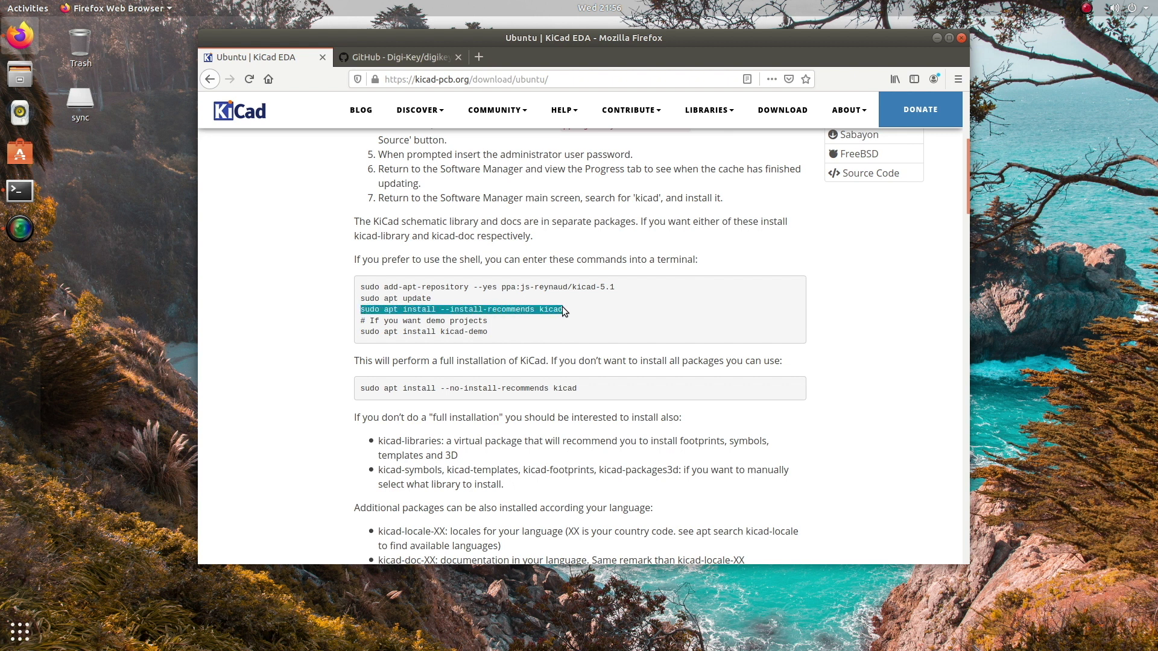
{"action": "left_click_drag", "start_coordinate": [587, 390], "coordinate": [361, 390]}
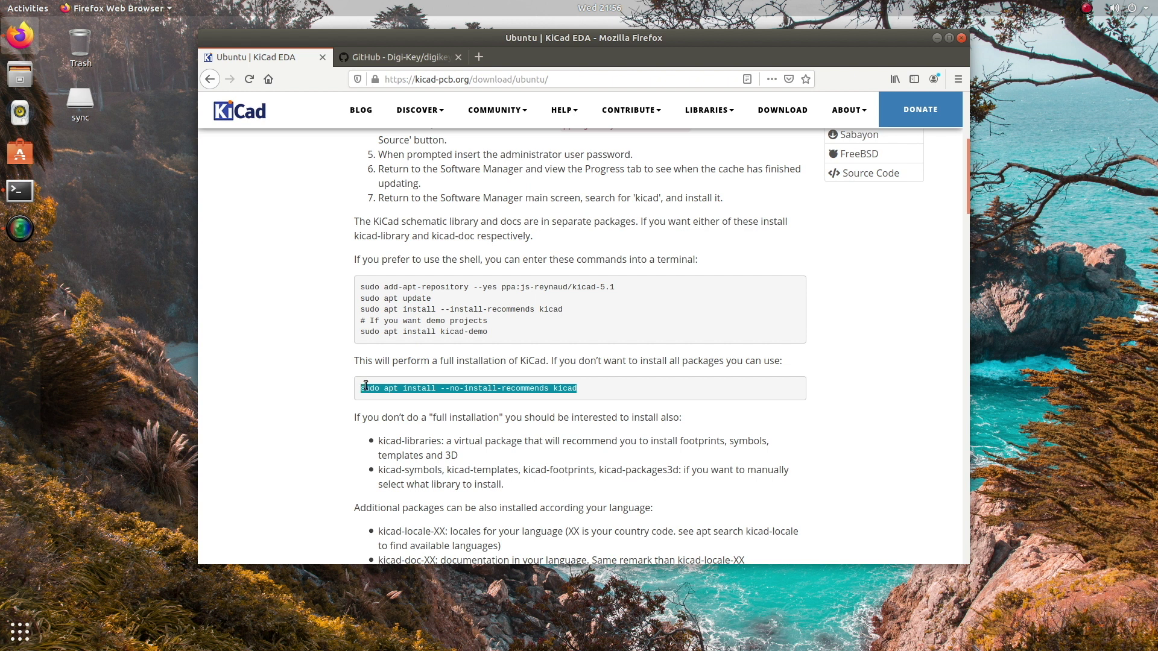
{"action": "right_click", "coordinate": [408, 389]}
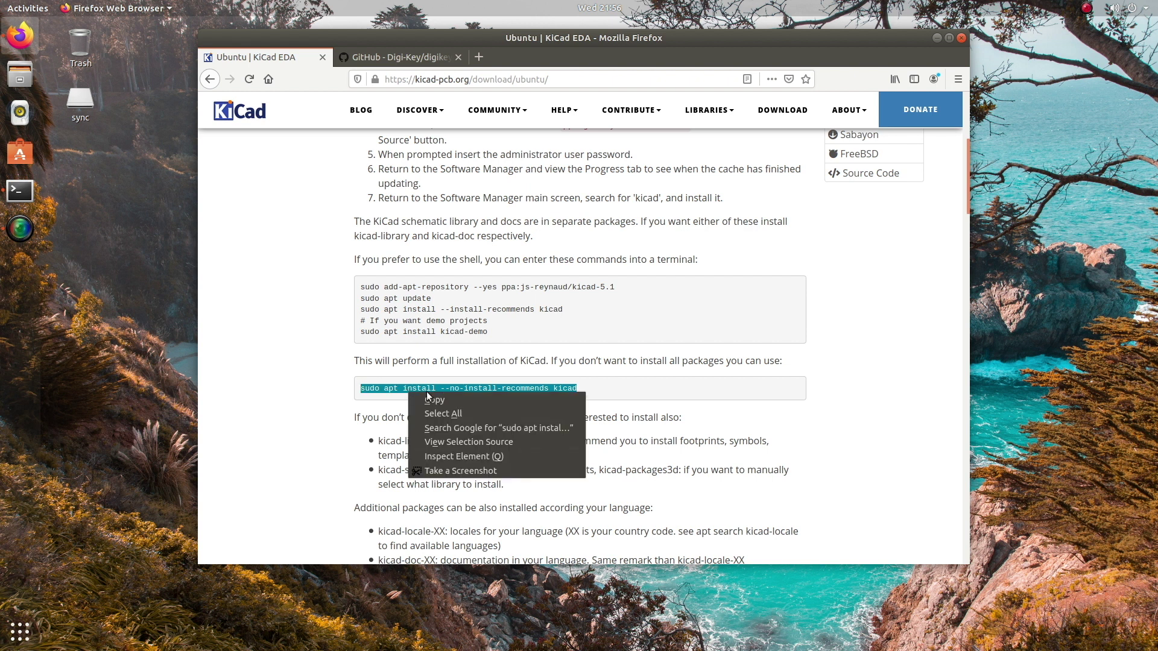
{"action": "left_click", "coordinate": [480, 403]}
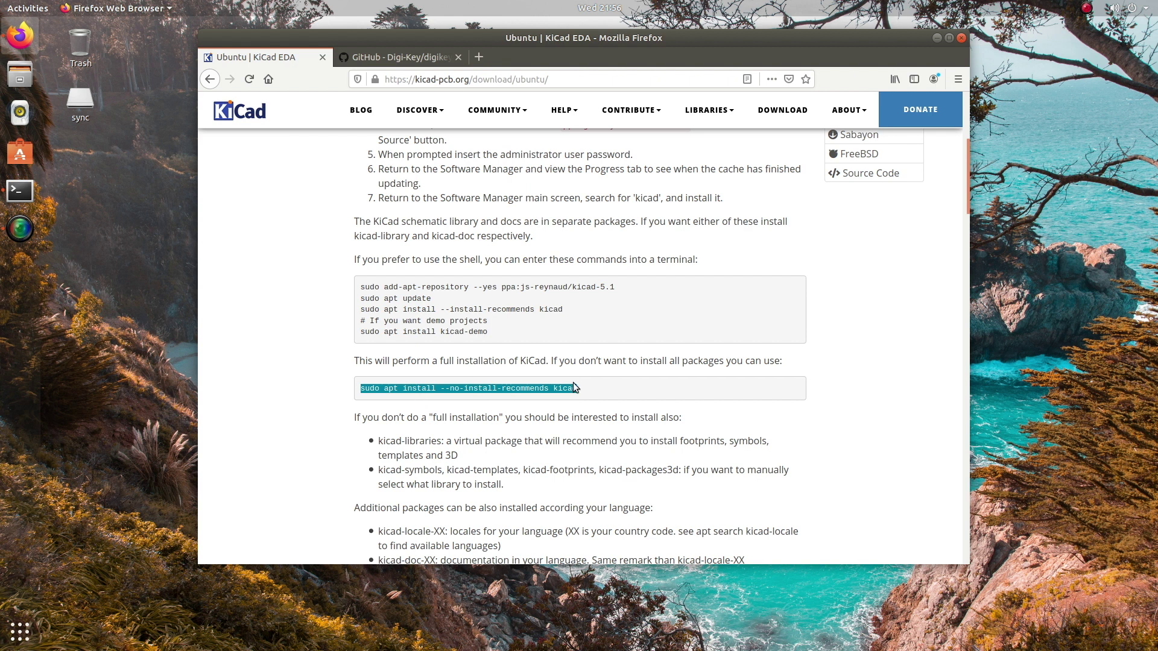
Paste and run the no-recommends kicad install command in Terminal, confirming with Y.
{"action": "left_click", "coordinate": [20, 188]}
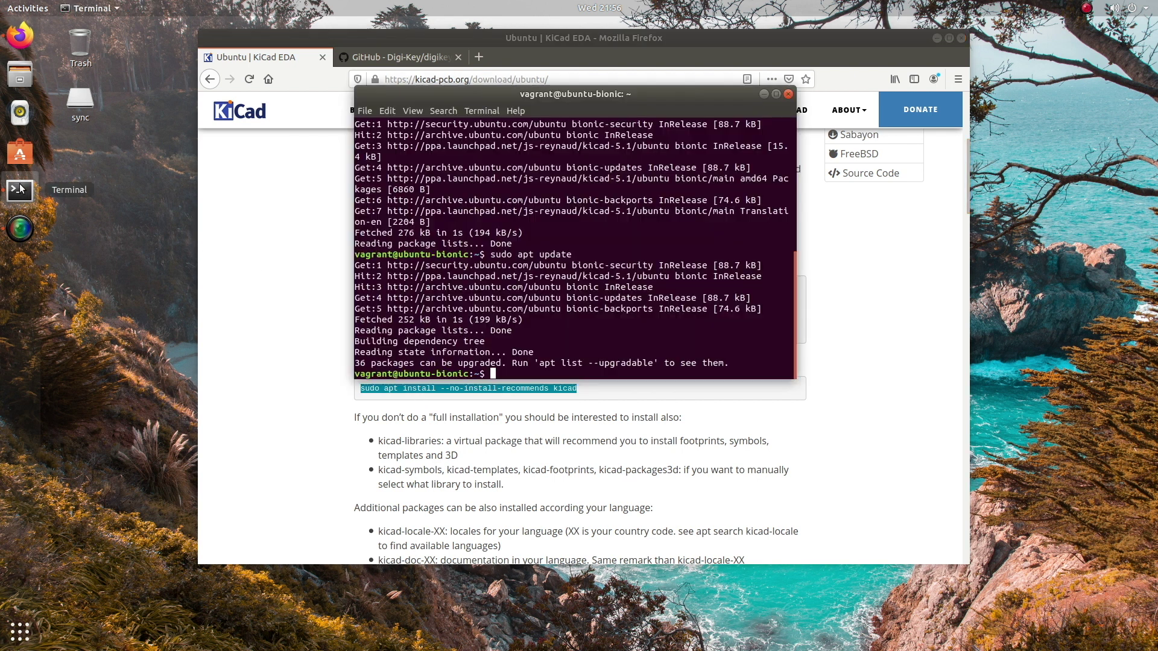
{"action": "right_click", "coordinate": [497, 232]}
{"action": "left_click", "coordinate": [508, 268]}
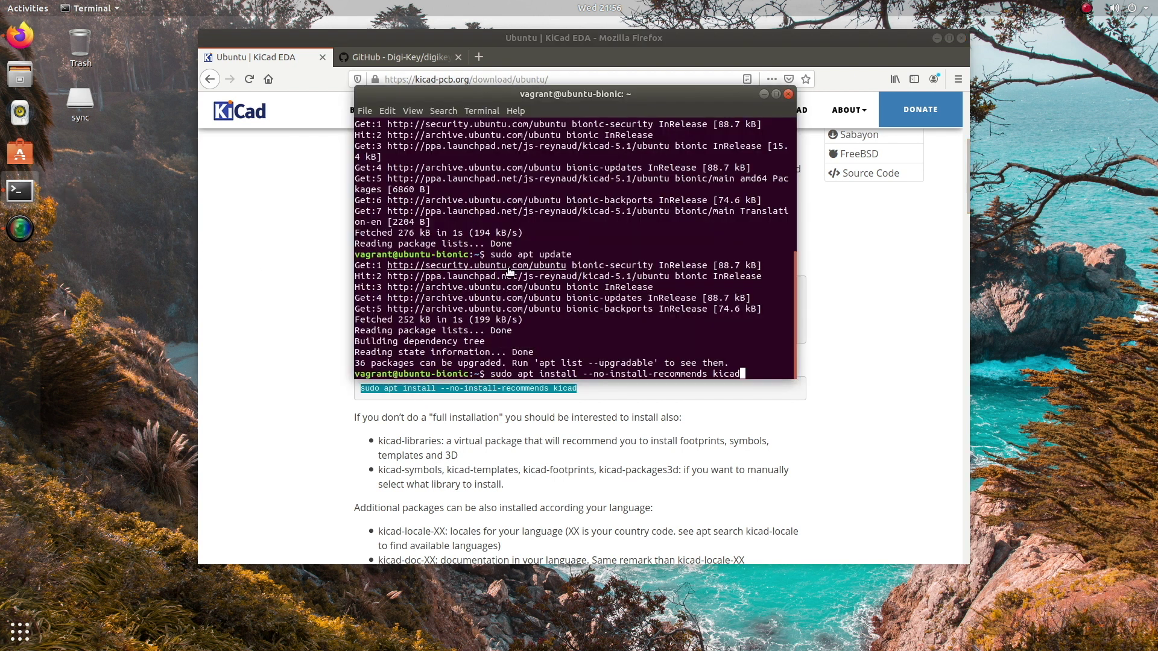
{"action": "key", "text": "Return"}
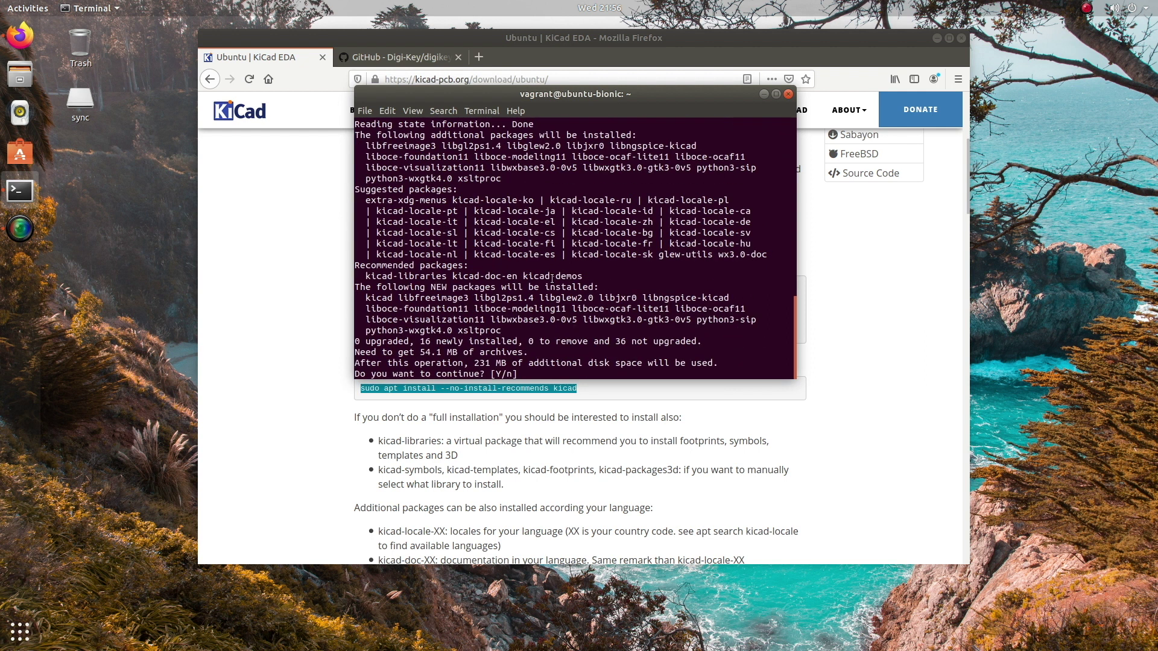
{"action": "type", "text": "Y"}
{"action": "left_click_drag", "start_coordinate": [474, 360], "coordinate": [504, 362]}
{"action": "key", "text": "Return"}
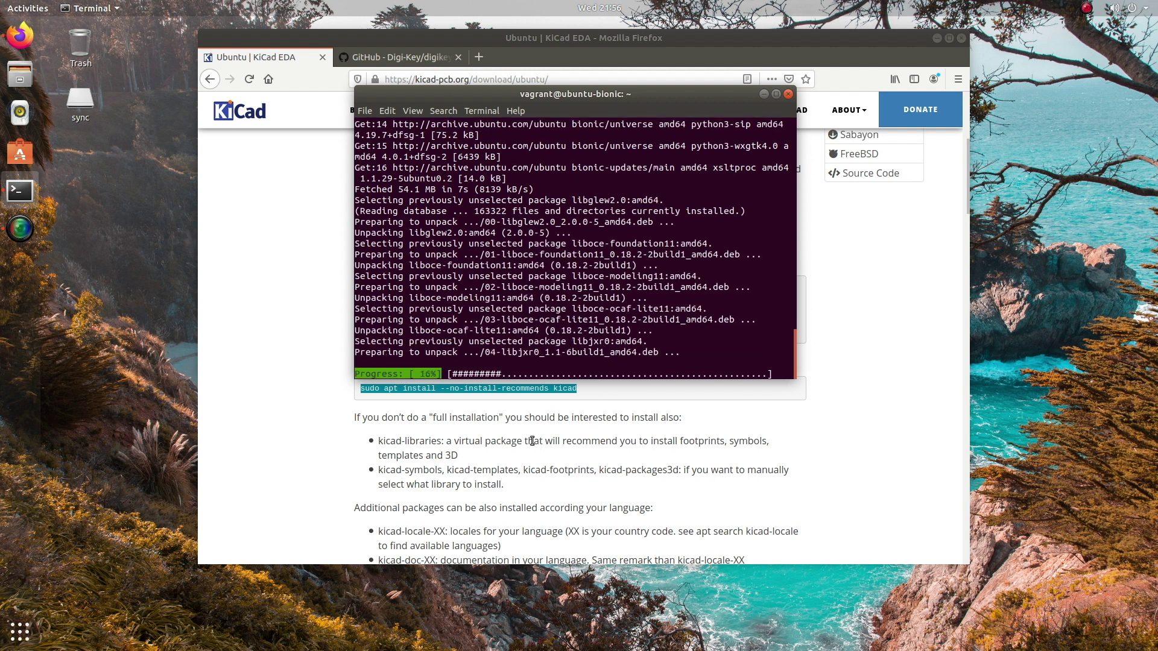
Copy the kicad-libraries package name from the install page and switch back to Terminal.
{"action": "left_click", "coordinate": [508, 419]}
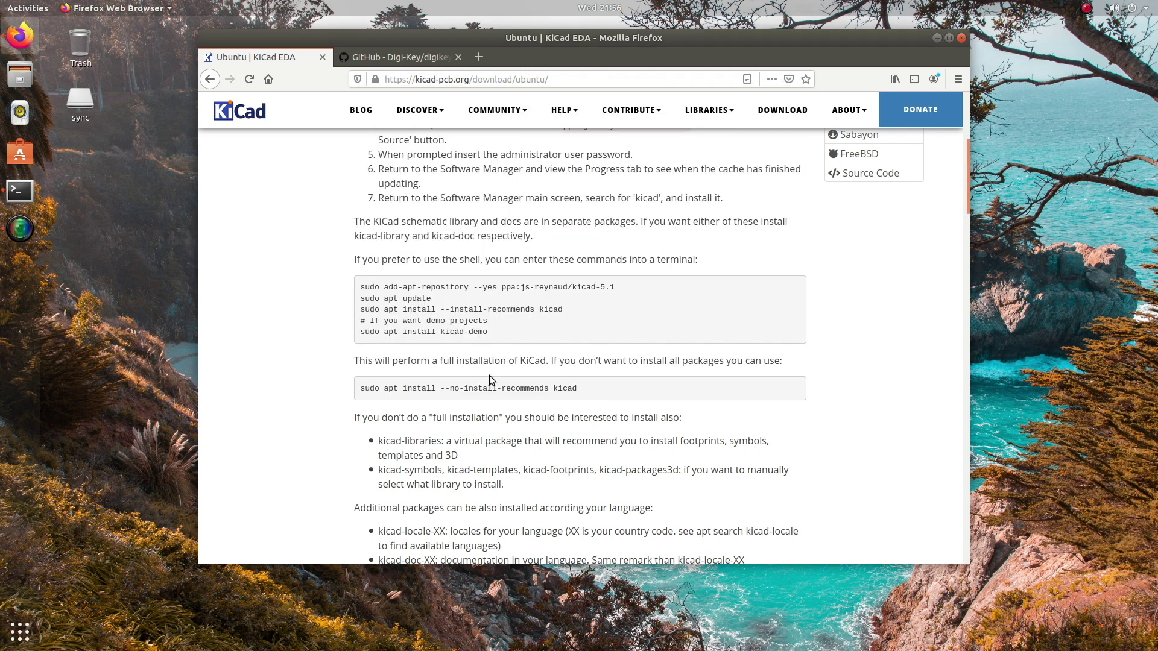
{"action": "scroll", "coordinate": [490, 375], "scroll_direction": "down", "scroll_amount": 1}
{"action": "scroll", "coordinate": [490, 376], "scroll_direction": "down", "scroll_amount": 1}
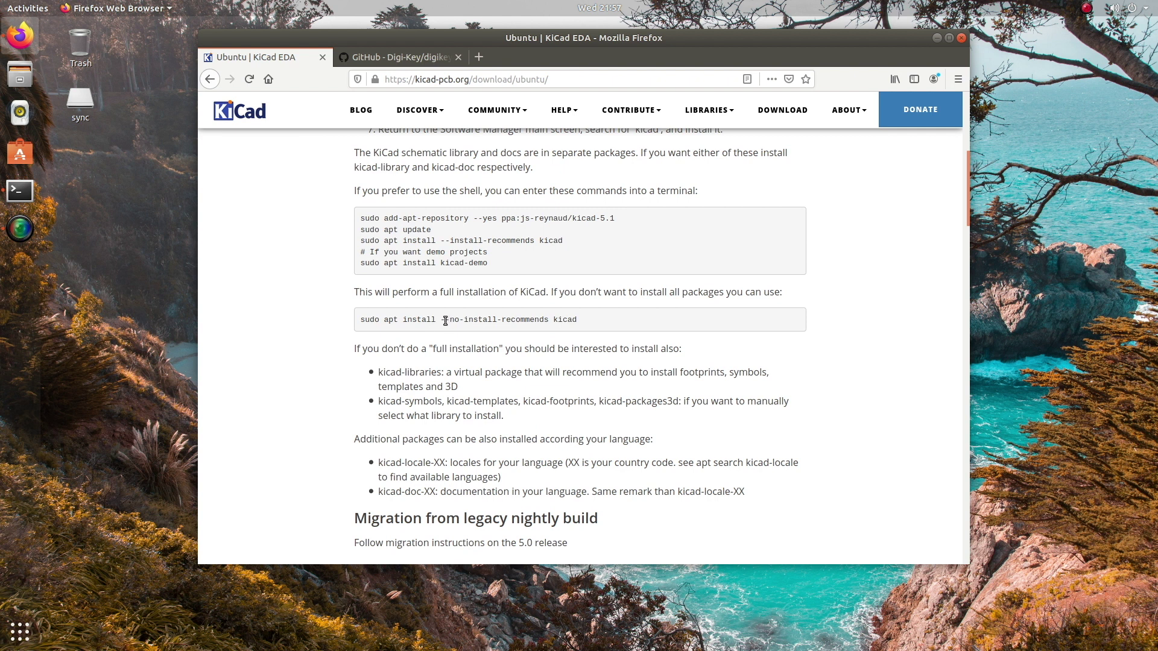
{"action": "left_click_drag", "start_coordinate": [441, 321], "coordinate": [551, 324]}
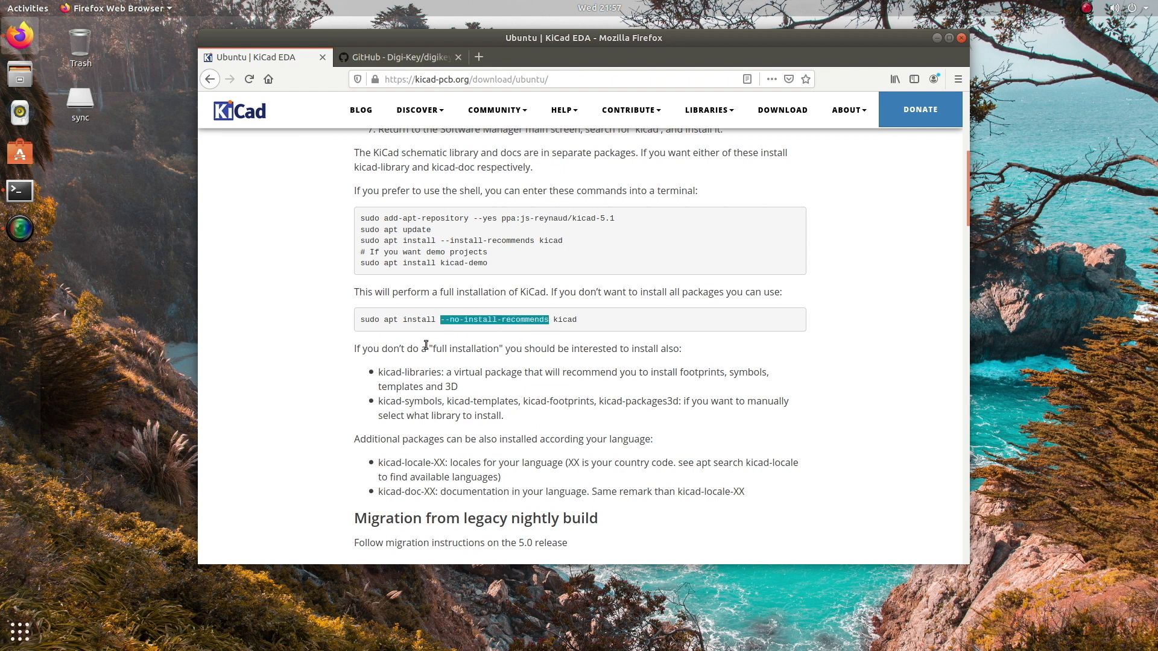
{"action": "left_click_drag", "start_coordinate": [379, 371], "coordinate": [444, 368]}
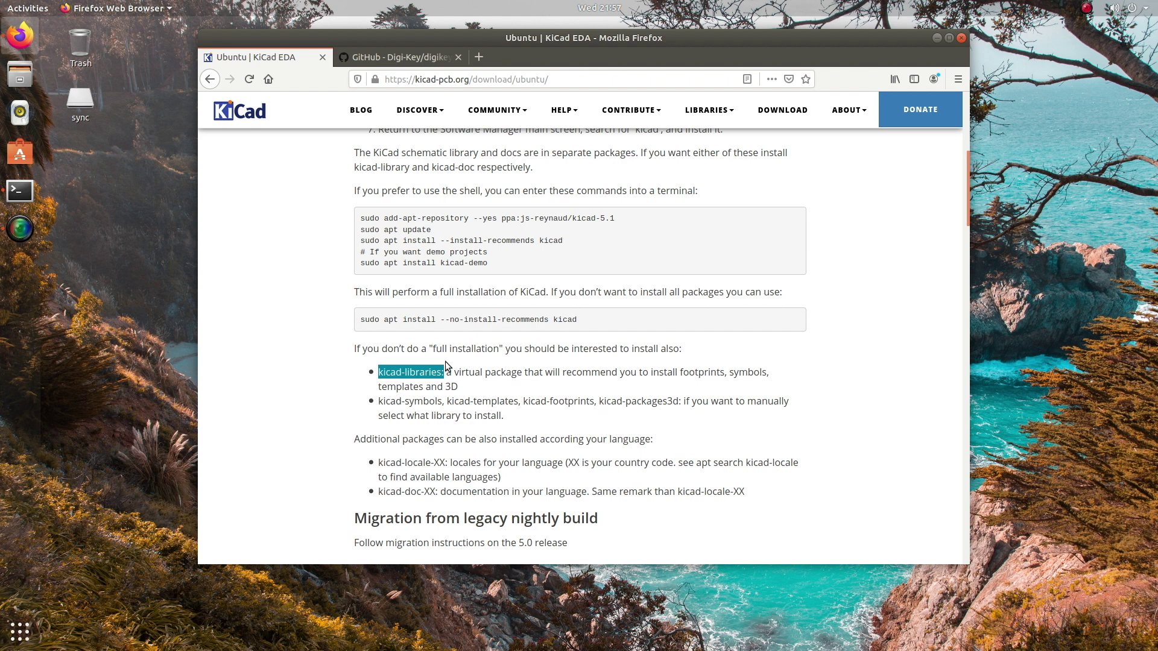
{"action": "right_click", "coordinate": [423, 372]}
{"action": "left_click", "coordinate": [471, 380]}
{"action": "left_click", "coordinate": [24, 189]}
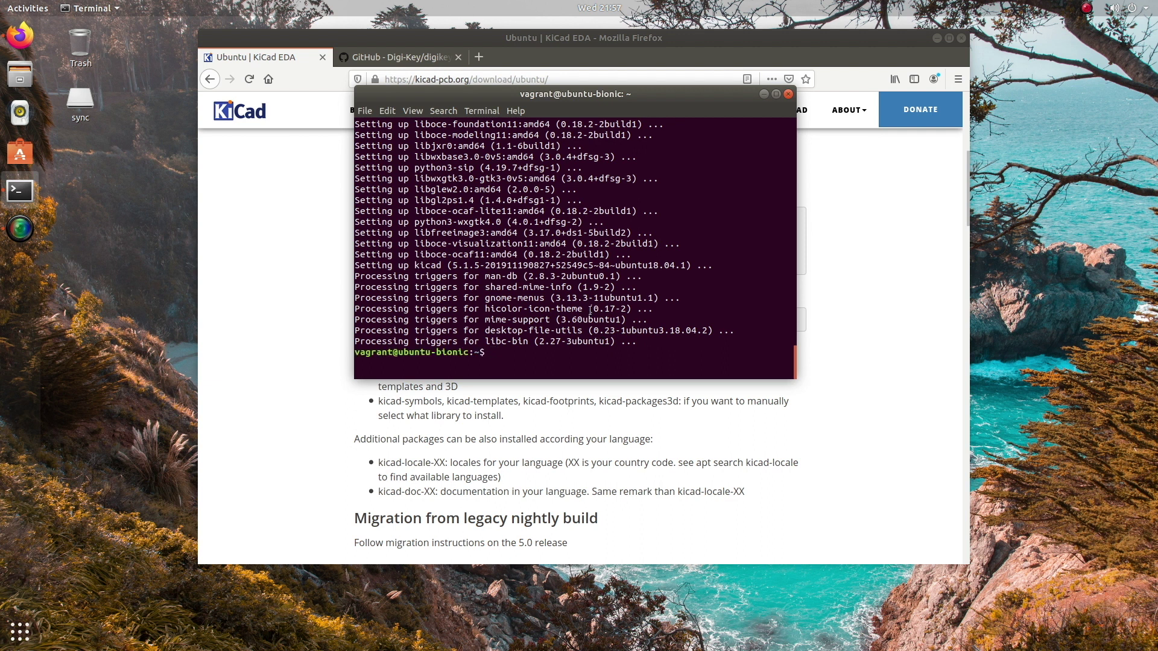
Run 'sudo apt install kicad-libraries' and confirm the download with Y.
{"action": "type", "text": "sudo apt install"}
{"action": "key", "text": "ctrl+shift+v"}
{"action": "key", "text": "BackSpace"}
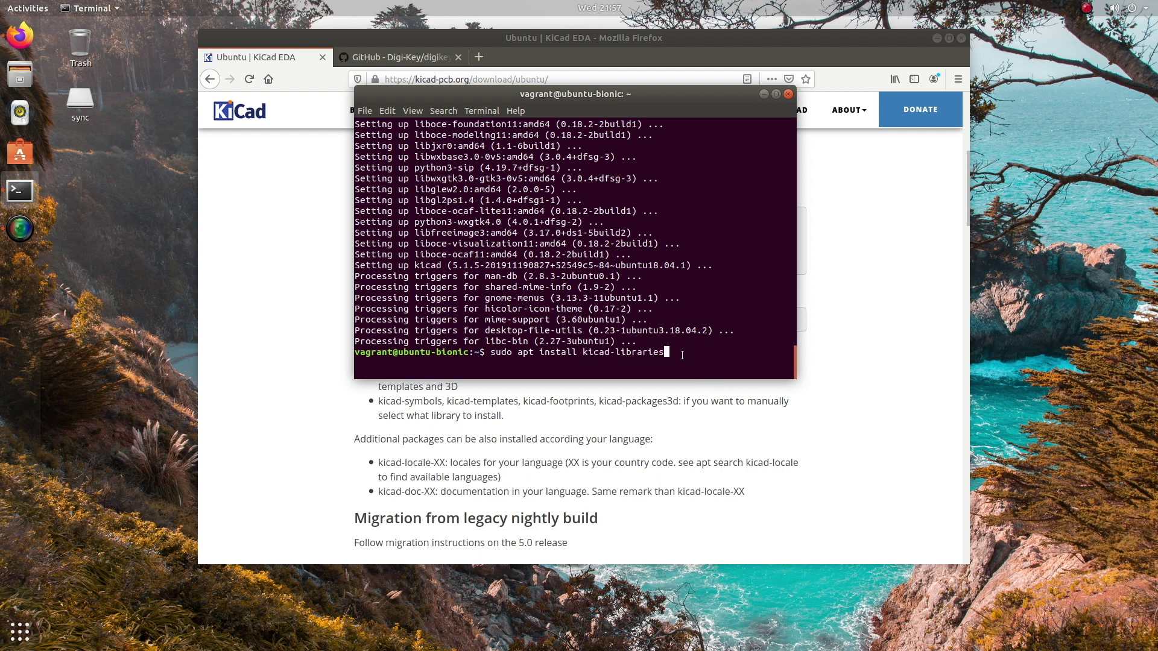
{"action": "left_click_drag", "start_coordinate": [587, 354], "coordinate": [567, 354]}
{"action": "left_click", "coordinate": [590, 354]}
{"action": "key", "text": "Return"}
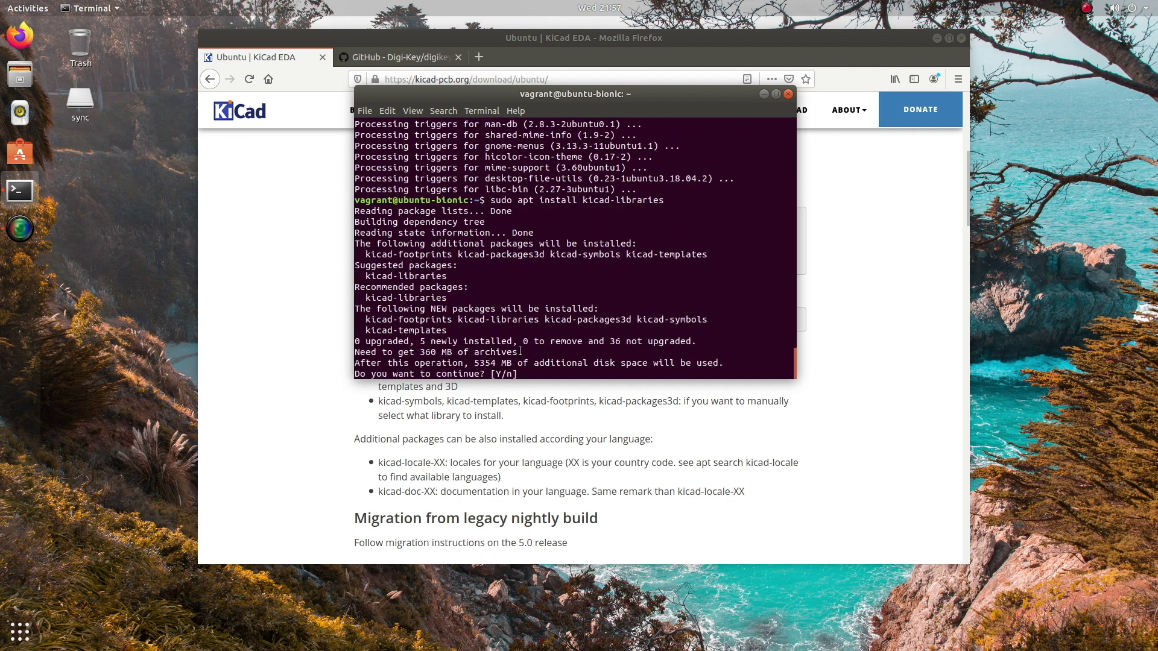
{"action": "left_click_drag", "start_coordinate": [475, 363], "coordinate": [513, 363]}
{"action": "type", "text": "Y"}
{"action": "key", "text": "Return"}
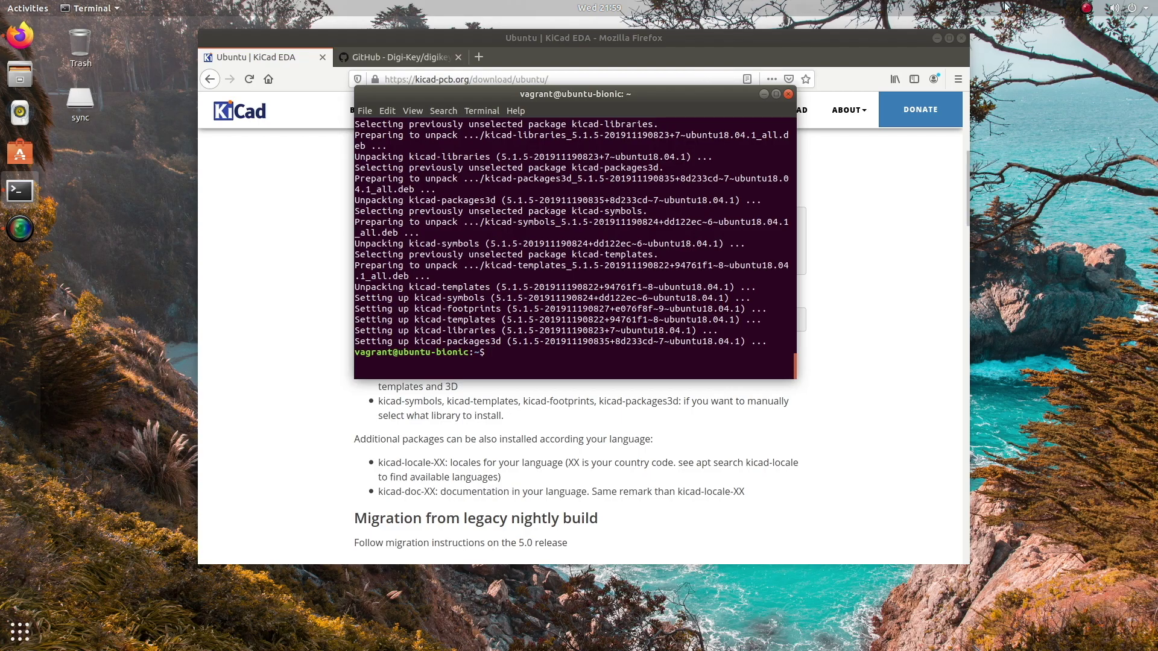
{"action": "left_click", "coordinate": [22, 631]}
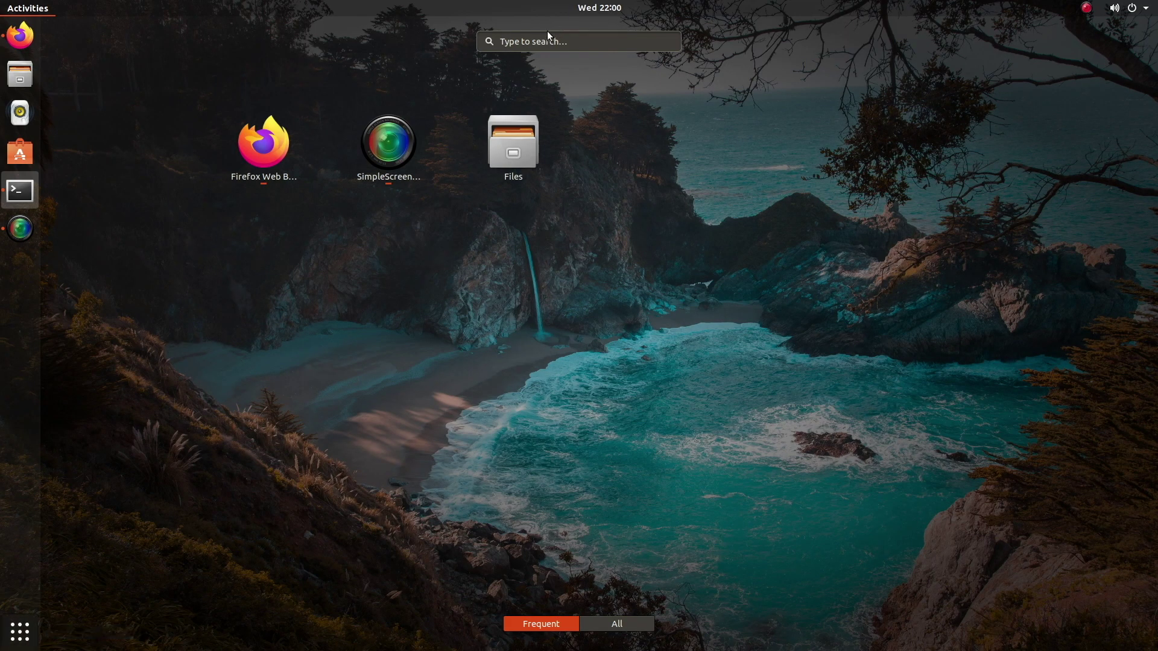
Launch KiCad from the application search and move its window to the screen centre.
{"action": "left_click", "coordinate": [531, 41]}
{"action": "type", "text": "kil"}
{"action": "type", "text": "cad"}
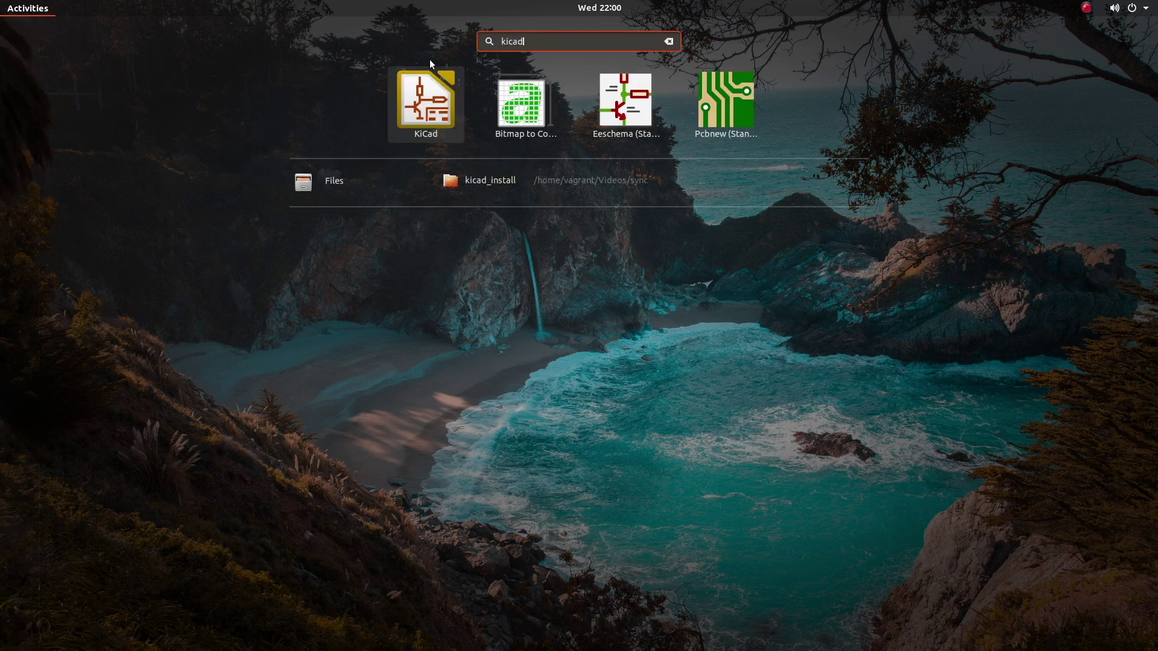
{"action": "key", "text": "super"}
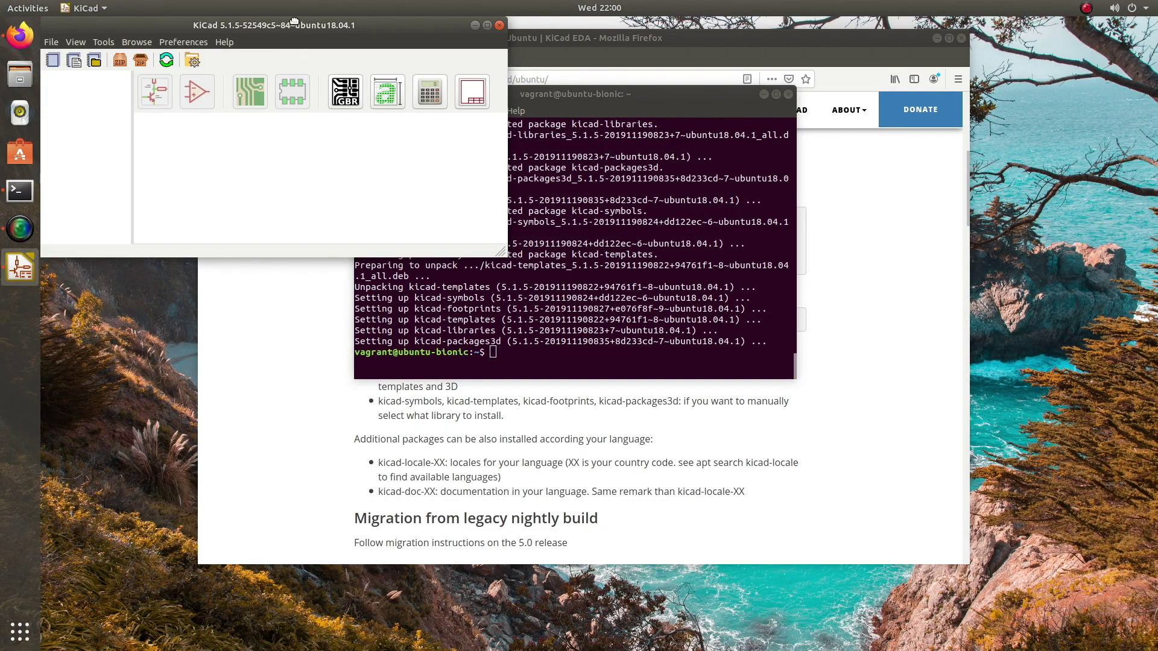
{"action": "left_click_drag", "start_coordinate": [290, 19], "coordinate": [609, 188]}
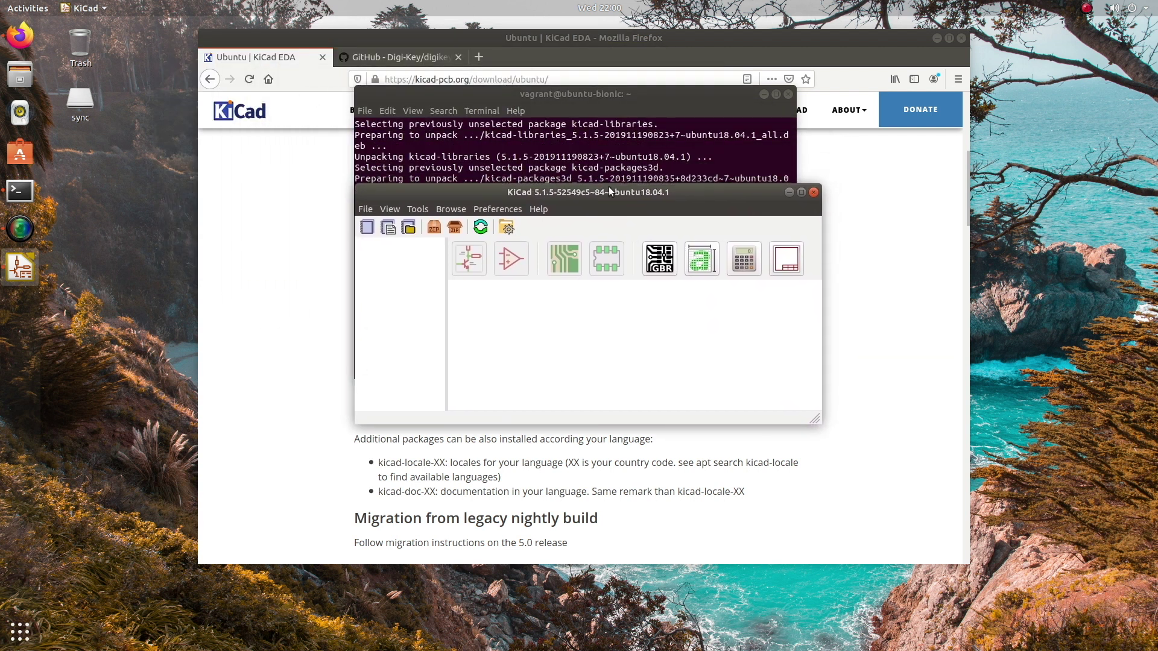
{"action": "left_click", "coordinate": [367, 228]}
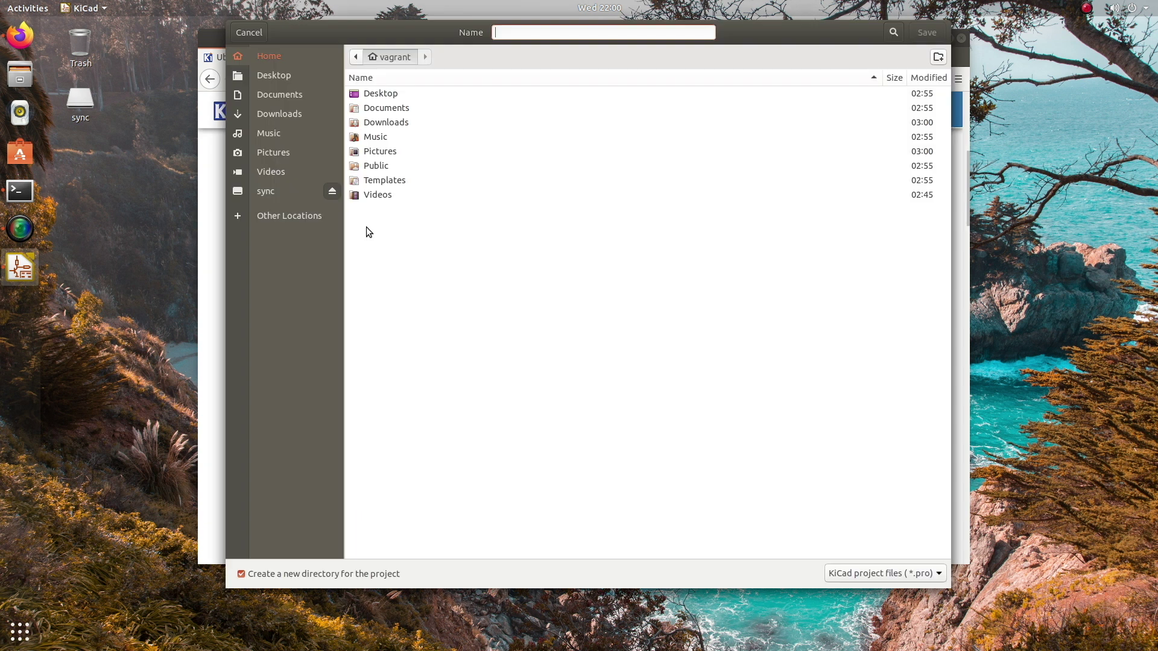
Create a 'kicad' folder in the home directory and save the project 'intro' there.
{"action": "left_click", "coordinate": [940, 58]}
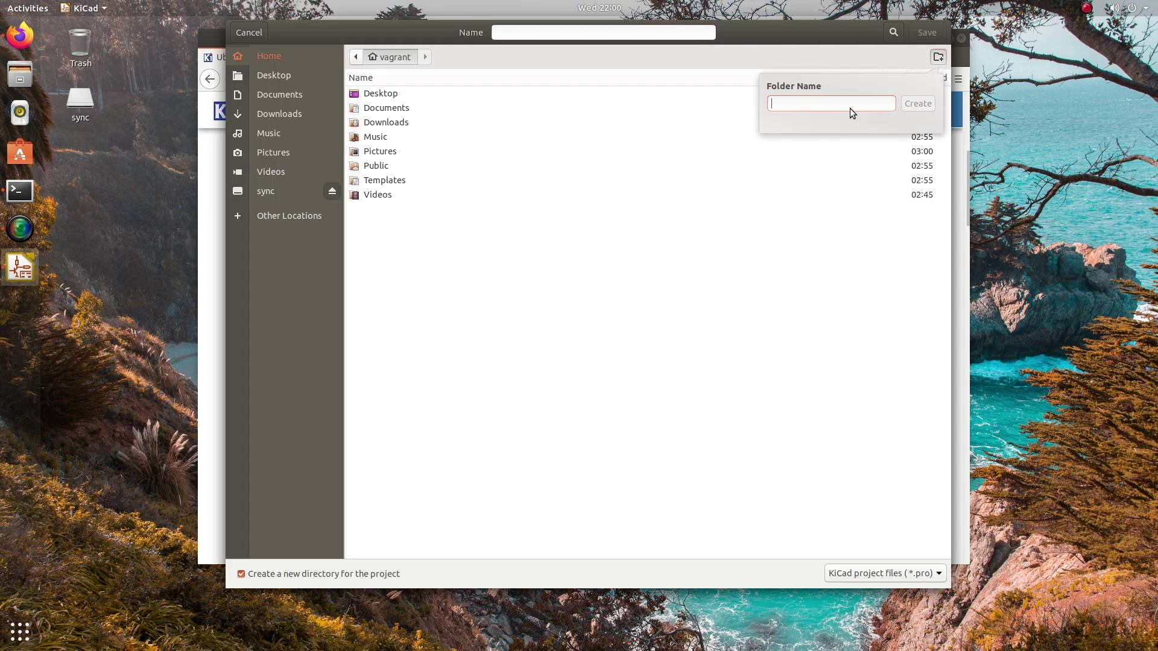
{"action": "type", "text": "kicad"}
{"action": "key", "text": "Return"}
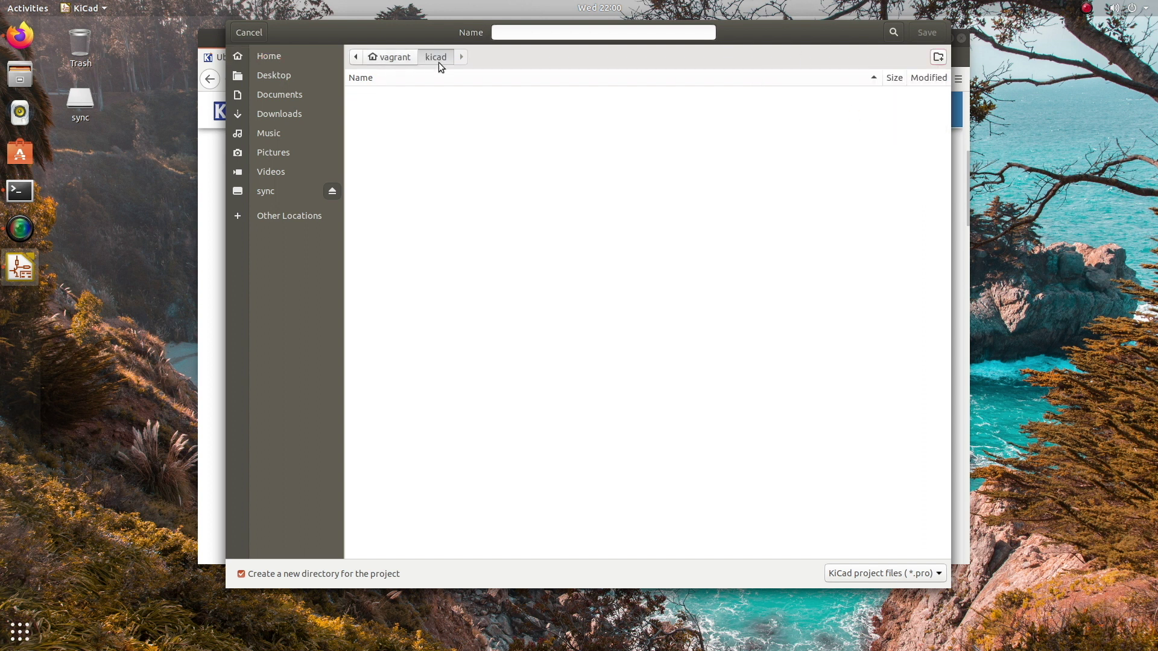
{"action": "left_click", "coordinate": [523, 27]}
{"action": "type", "text": "intro"}
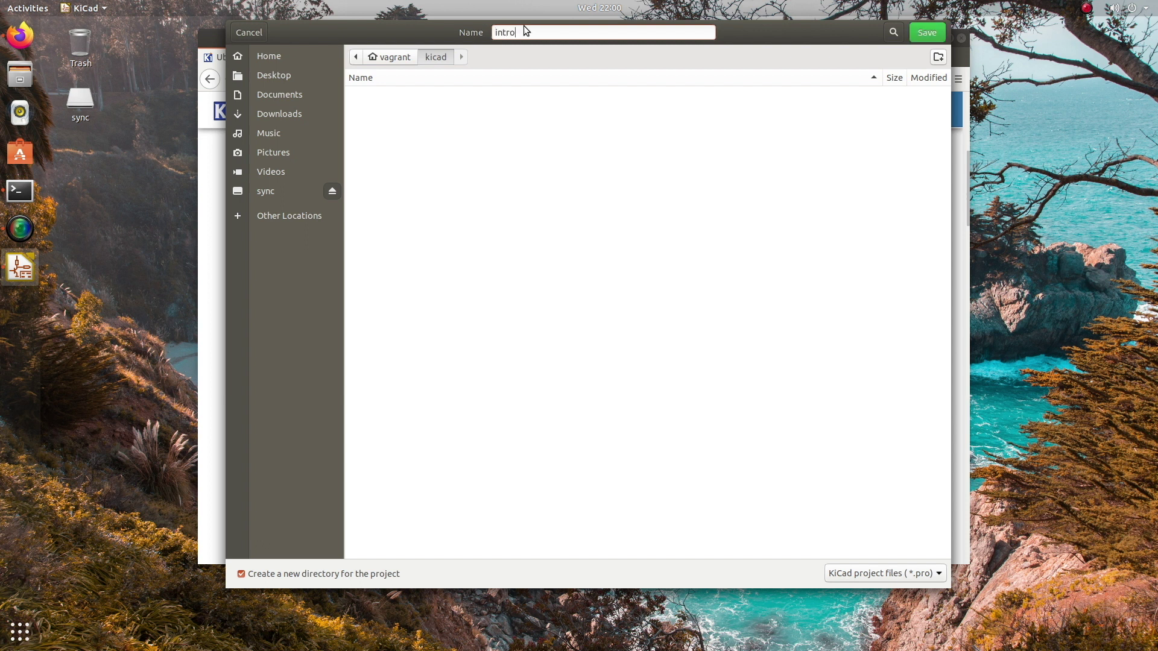
{"action": "left_click", "coordinate": [921, 33]}
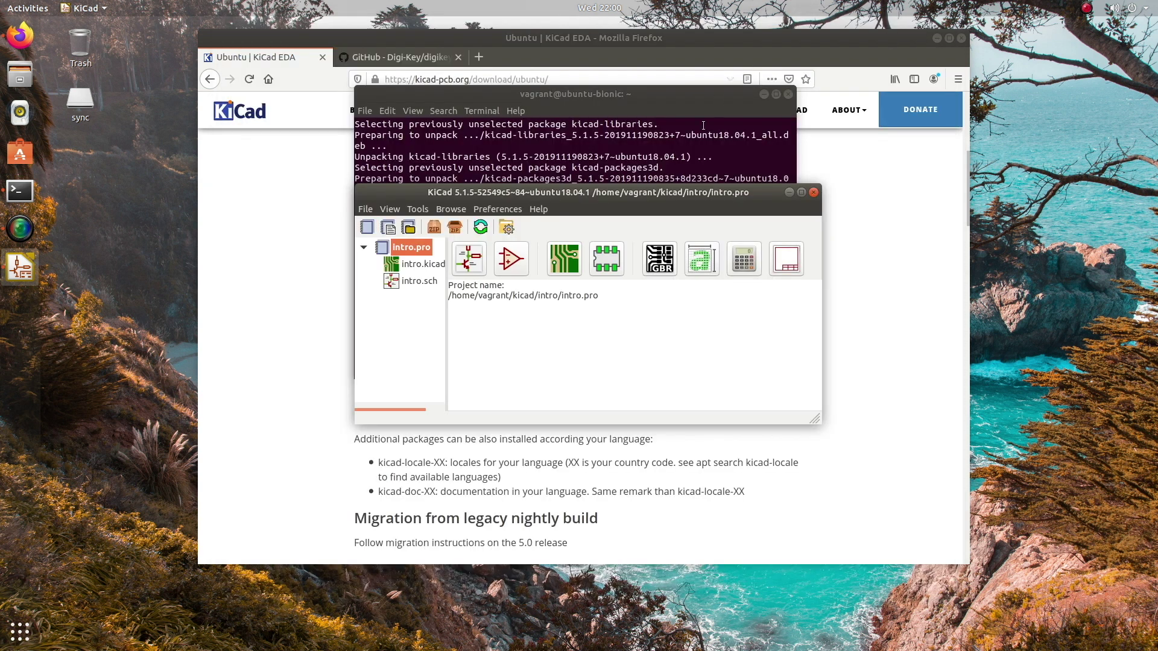
Open intro.kicad_pcb in Pcbnew, accept the default footprint table, enable acceleration, then close it.
{"action": "left_click", "coordinate": [403, 282]}
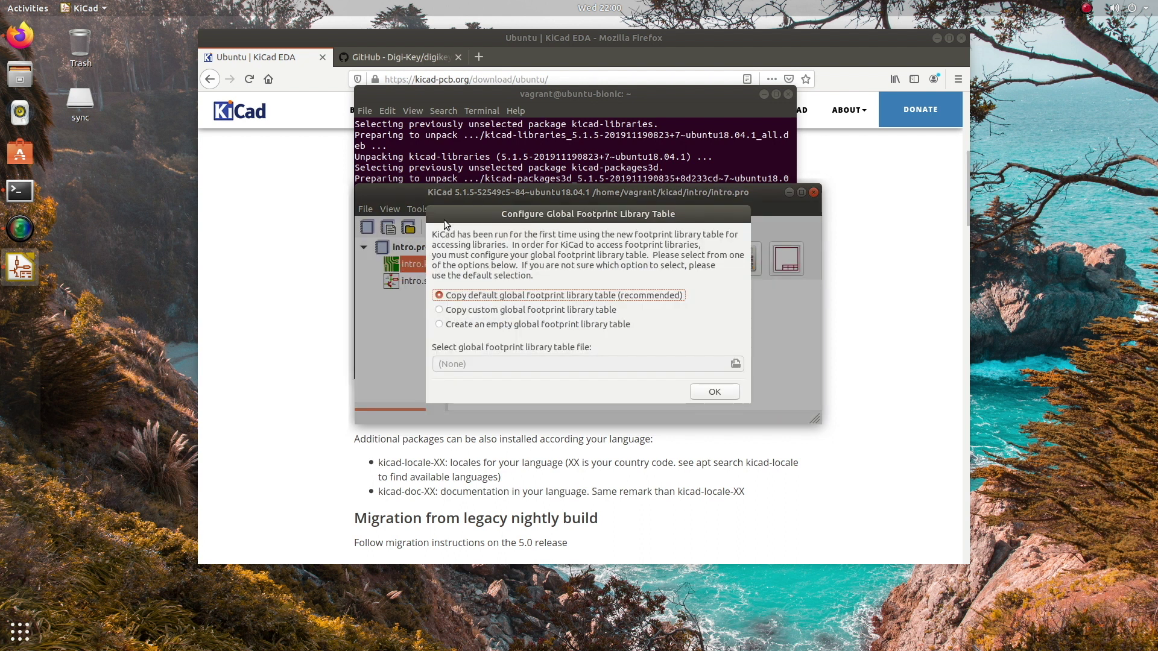
{"action": "left_click_drag", "start_coordinate": [512, 214], "coordinate": [515, 193]}
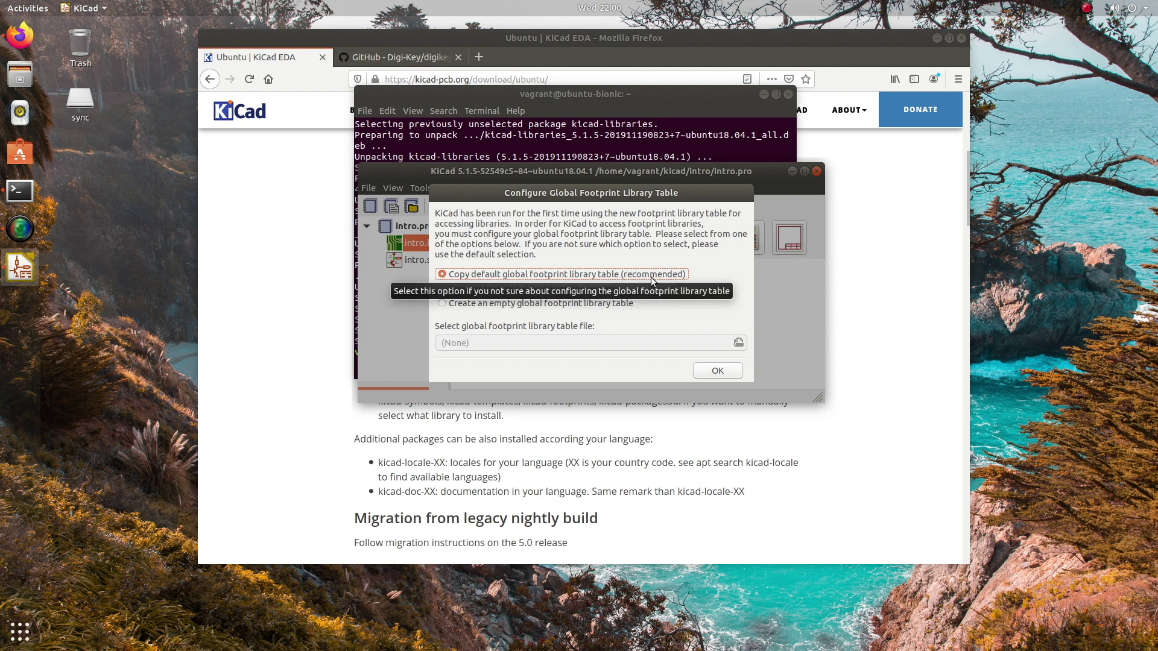
{"action": "left_click", "coordinate": [718, 371]}
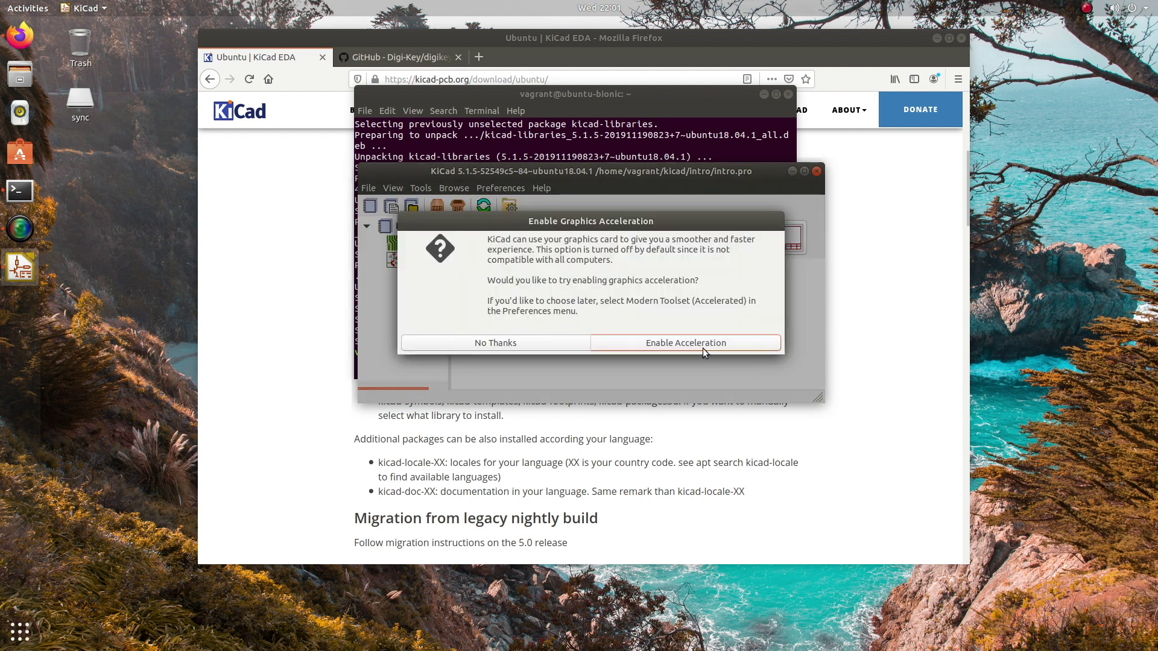
{"action": "left_click", "coordinate": [699, 343]}
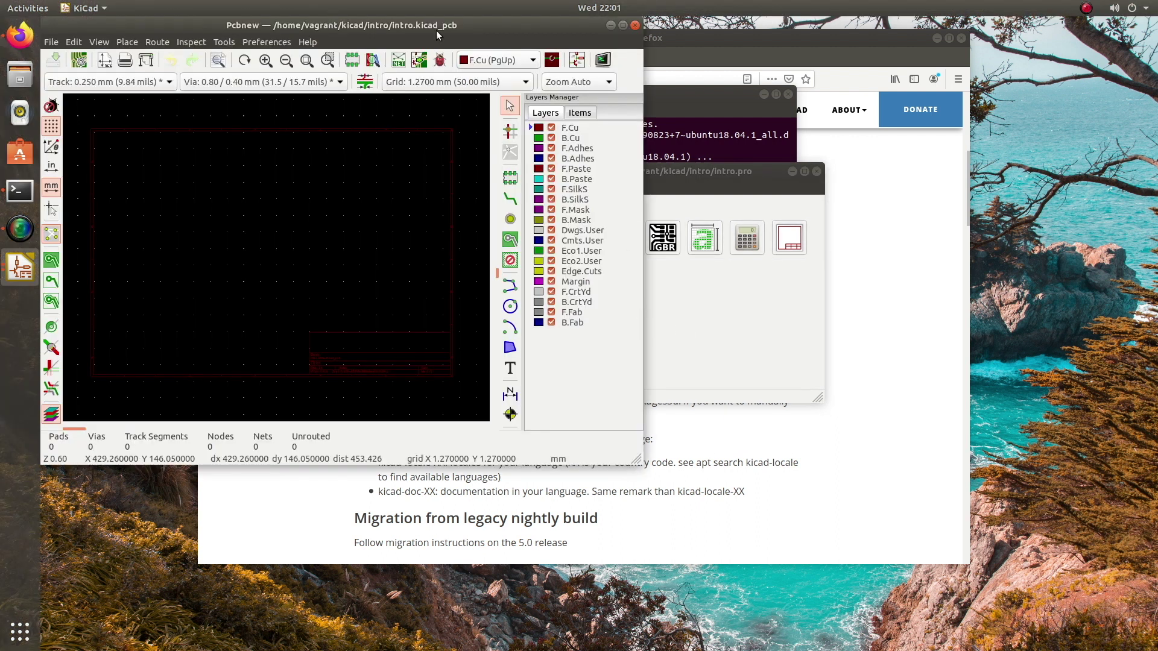
{"action": "left_click", "coordinate": [636, 27]}
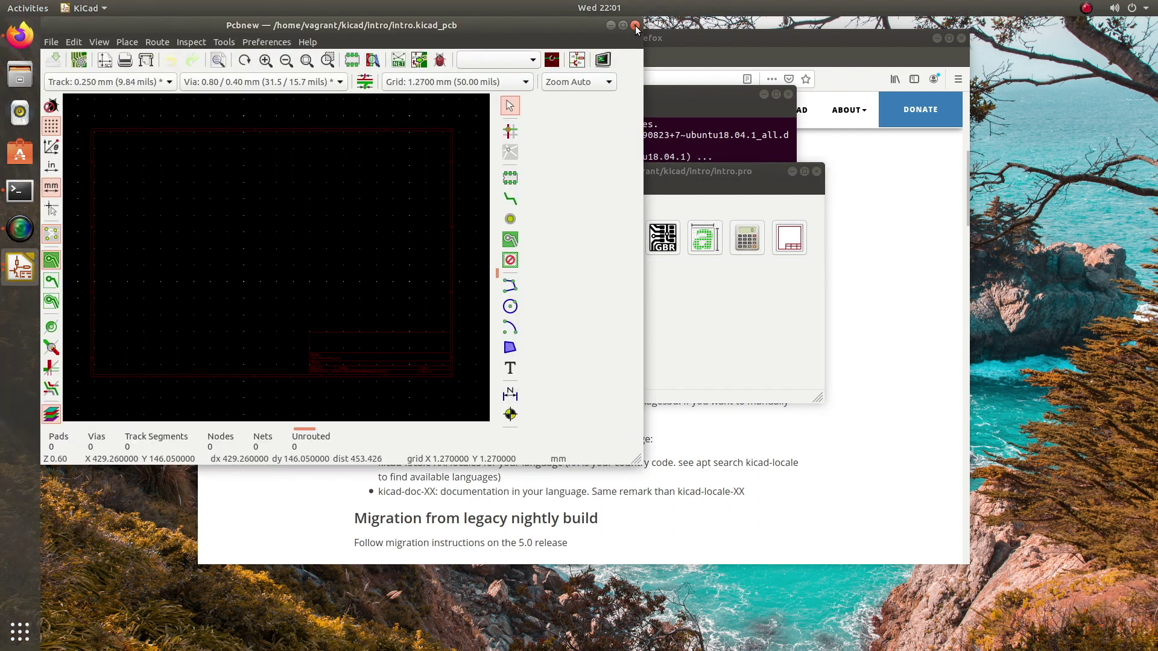
{"action": "left_click", "coordinate": [421, 263]}
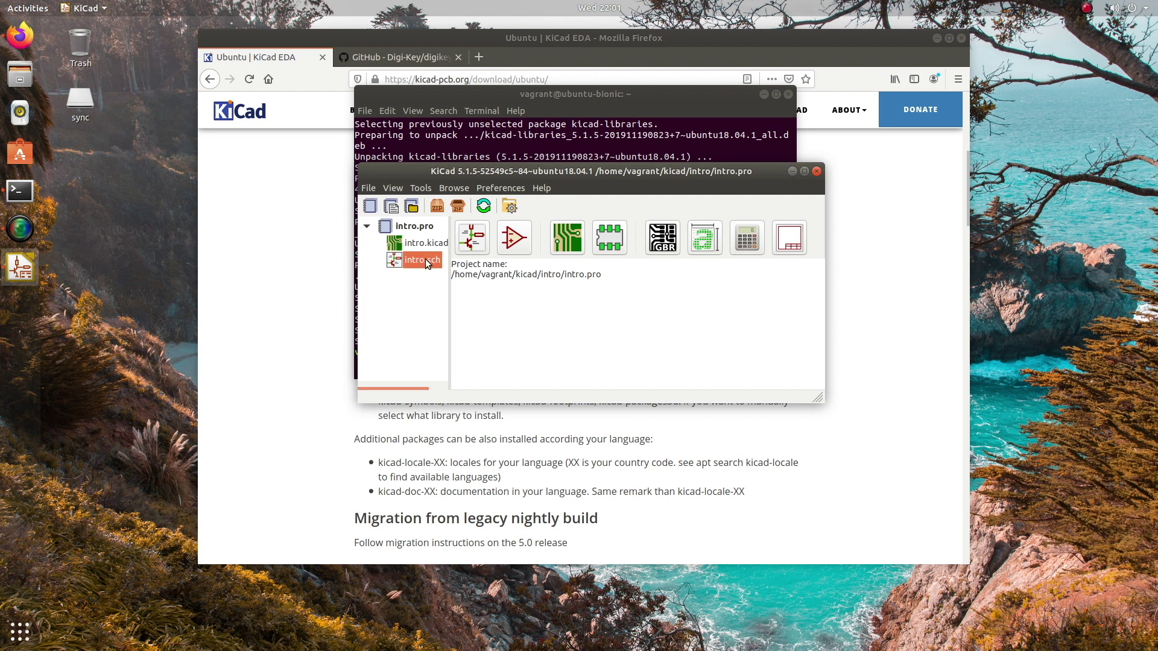
Copy the default global symbol library table via intro.sch, then close Eeschema and return to Firefox.
{"action": "double_click", "coordinate": [426, 263]}
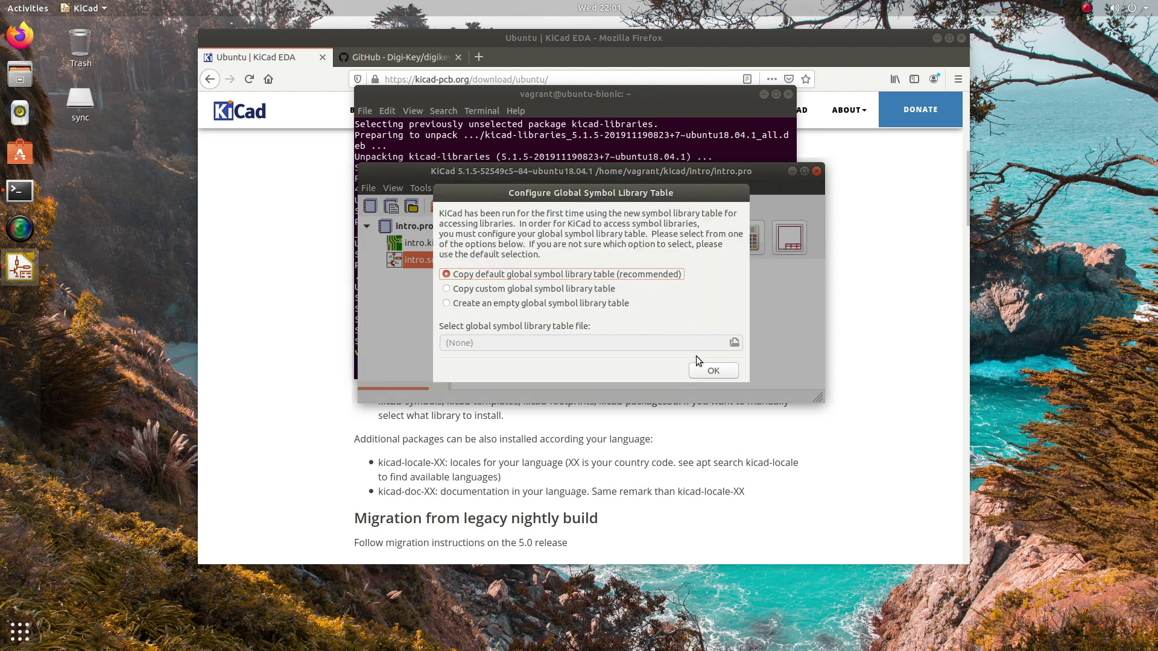
{"action": "left_click", "coordinate": [702, 372]}
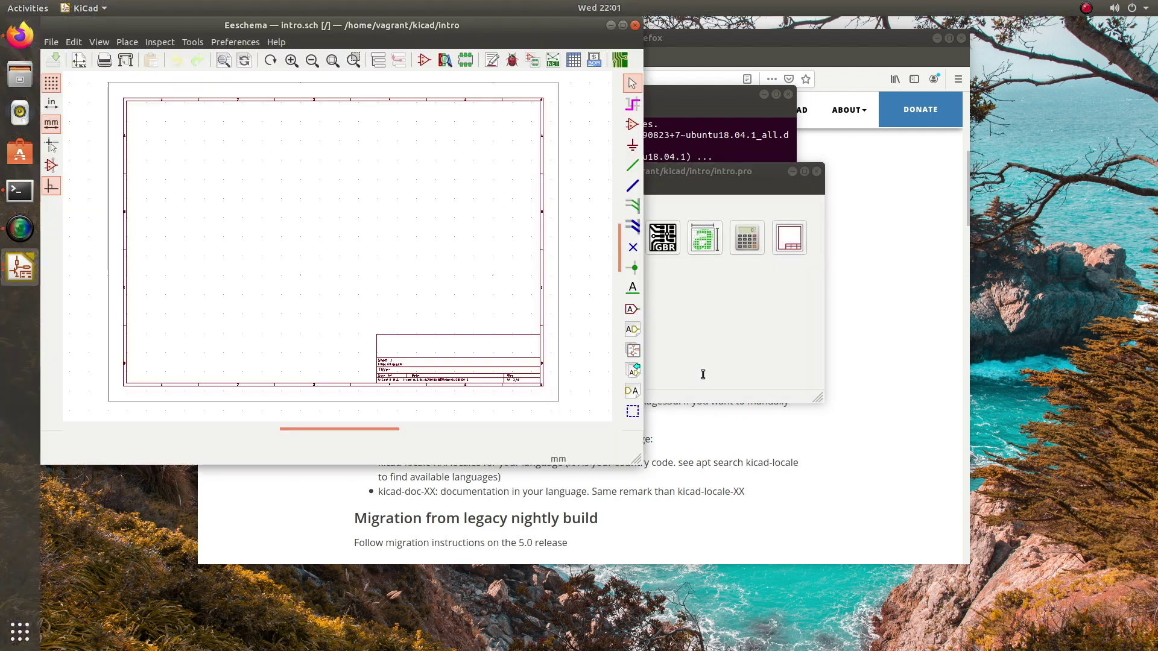
{"action": "left_click", "coordinate": [635, 25]}
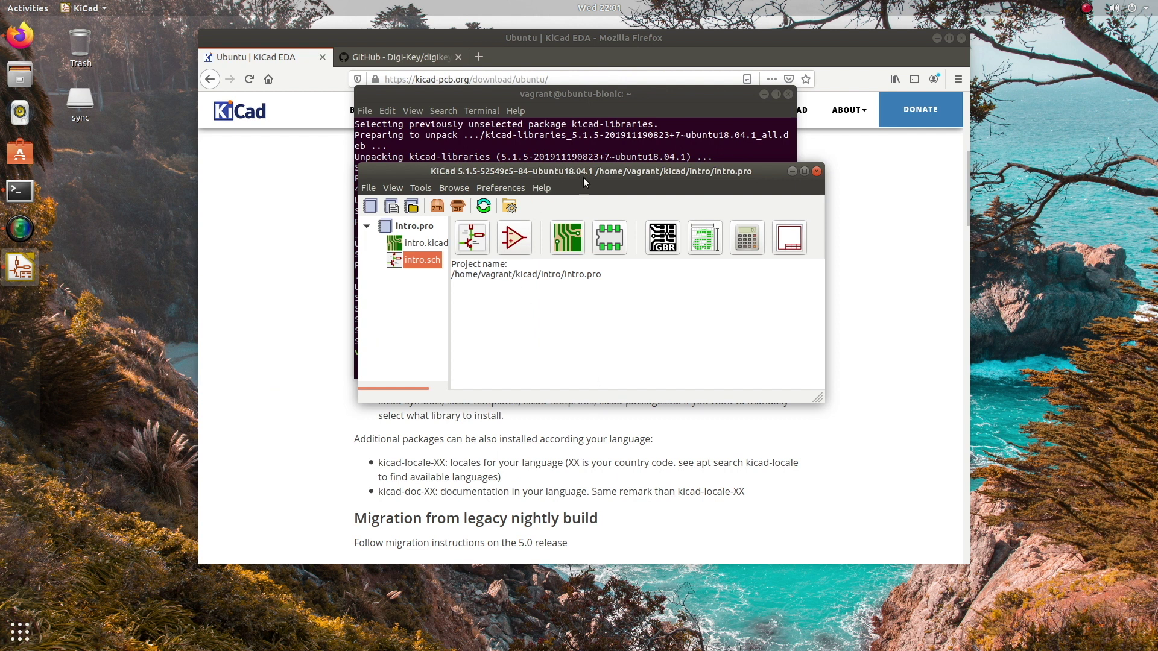
{"action": "left_click_drag", "start_coordinate": [601, 172], "coordinate": [535, 197]}
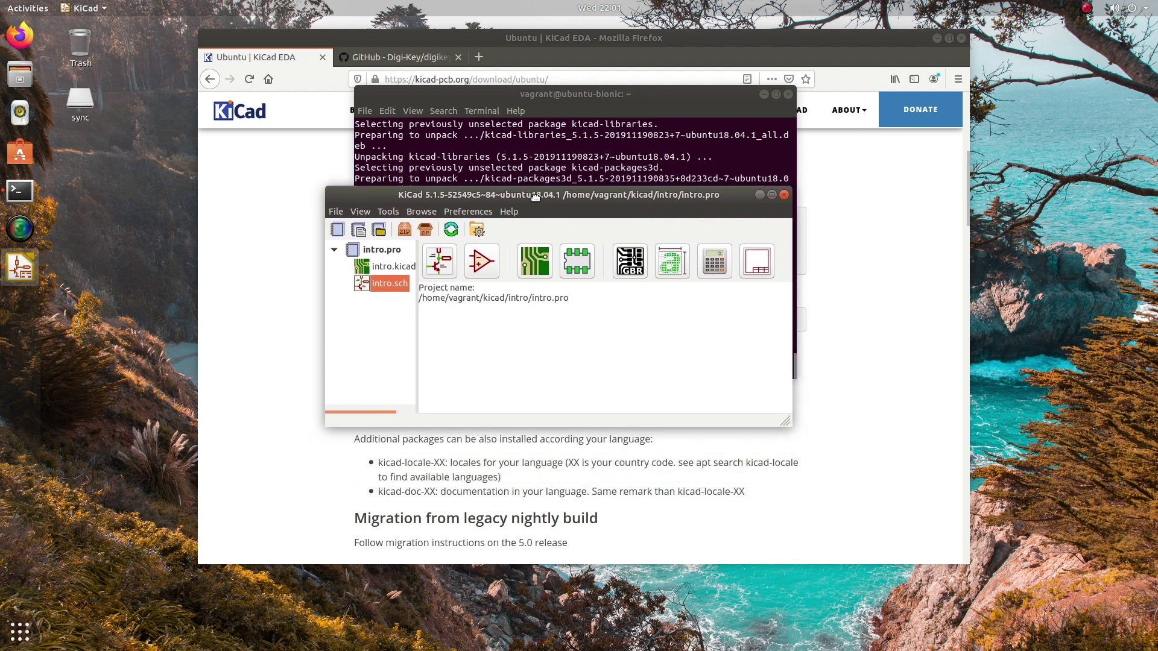
{"action": "left_click", "coordinate": [898, 350]}
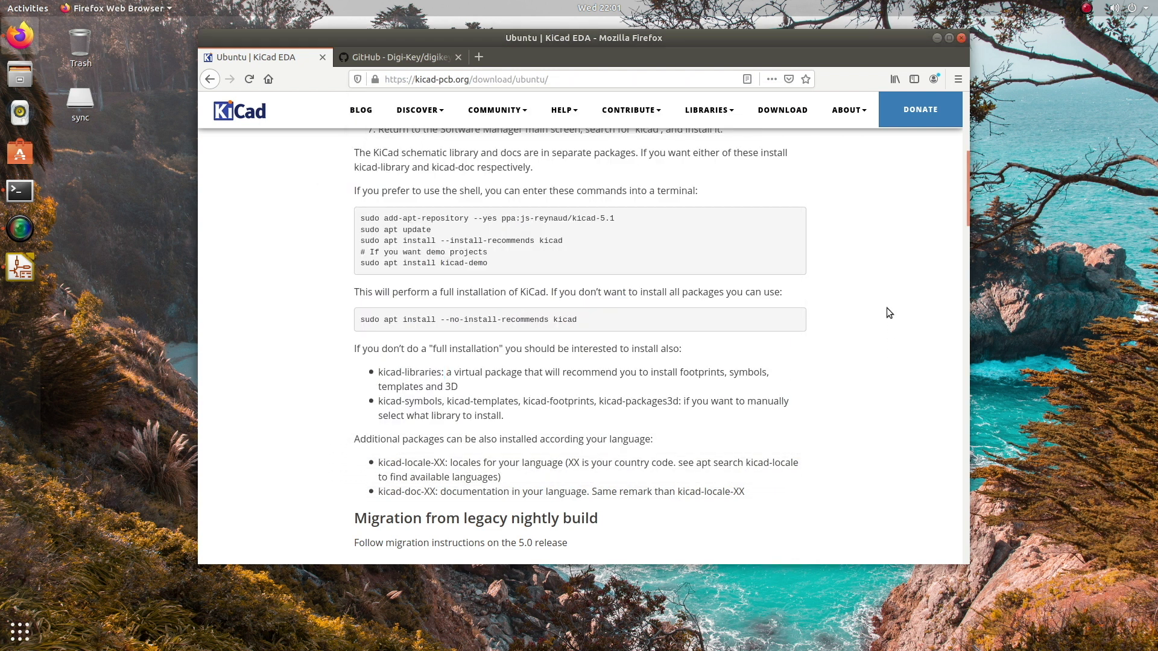
Select the digikey-kicad-library repository address on its GitHub page.
{"action": "left_click", "coordinate": [385, 60]}
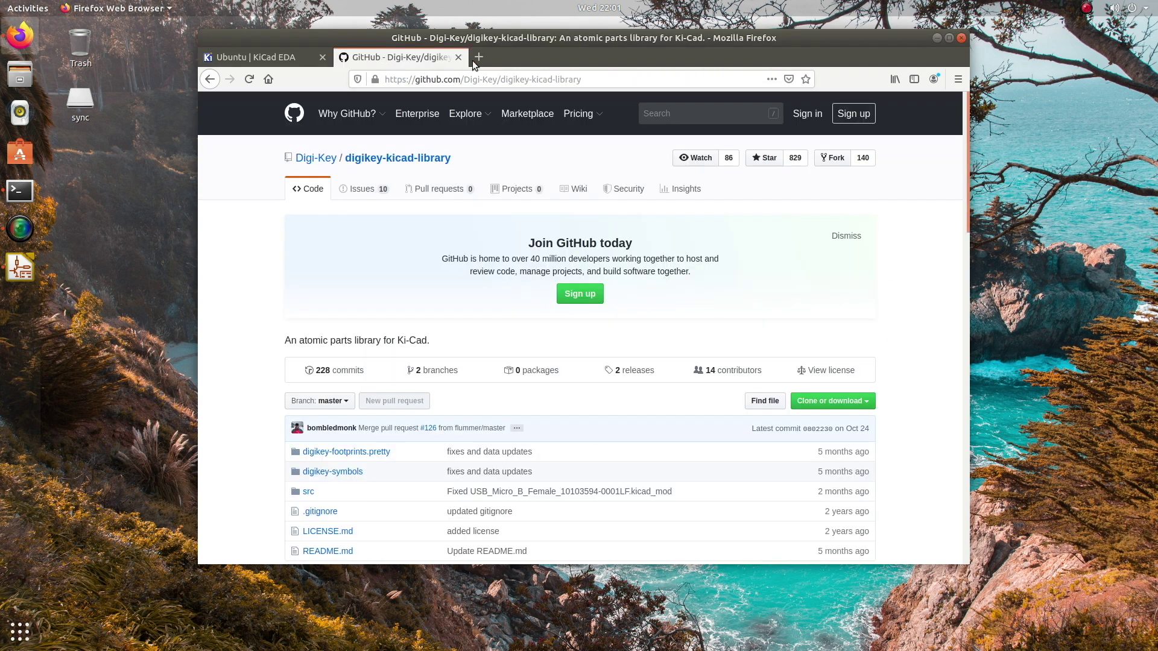
{"action": "left_click_drag", "start_coordinate": [426, 79], "coordinate": [536, 81]}
{"action": "left_click", "coordinate": [536, 81]}
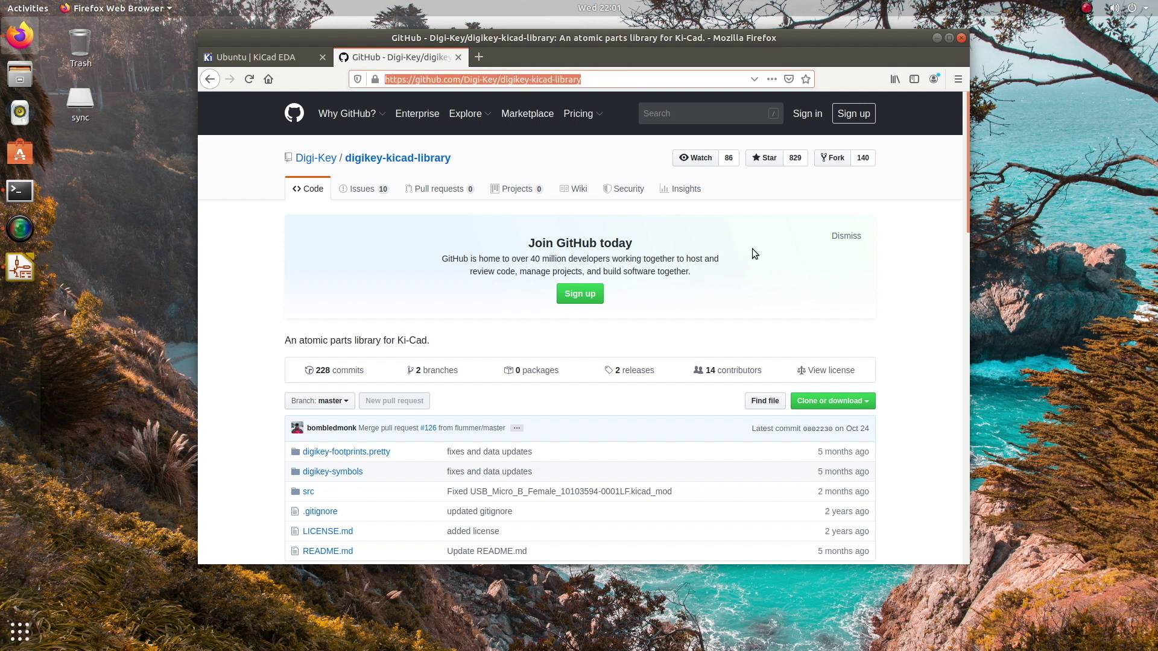
{"action": "scroll", "coordinate": [754, 252], "scroll_direction": "down", "scroll_amount": 2}
Download the repository as digikey-kicad-library-master.zip and check the downloads list.
{"action": "left_click", "coordinate": [870, 333]}
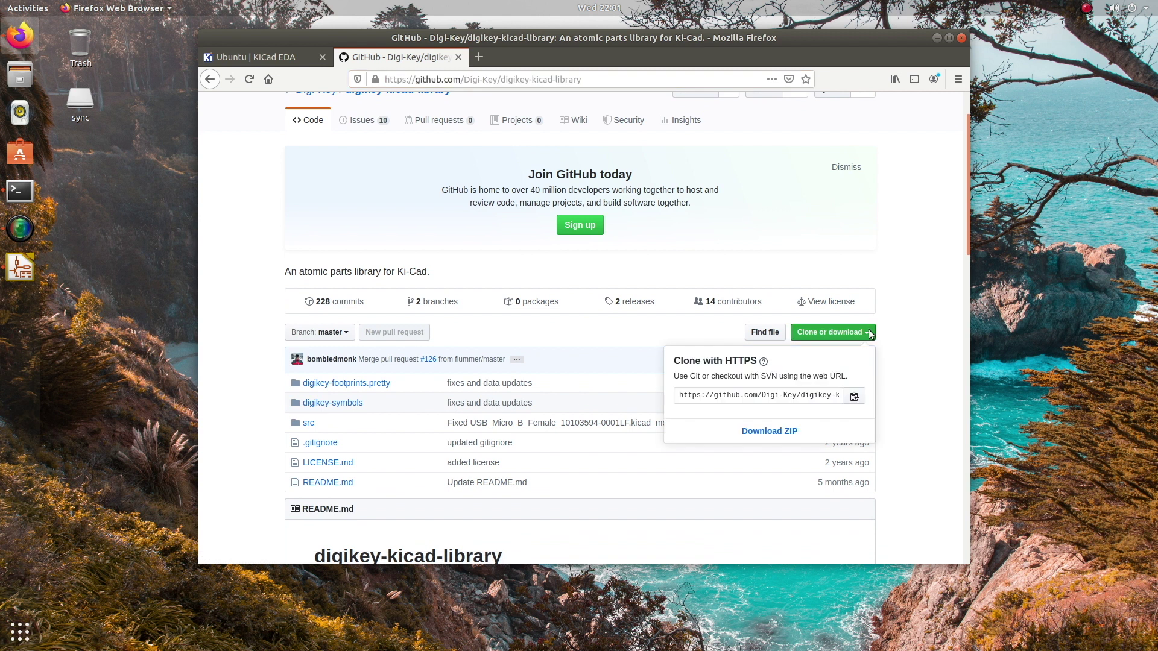
{"action": "left_click", "coordinate": [809, 434]}
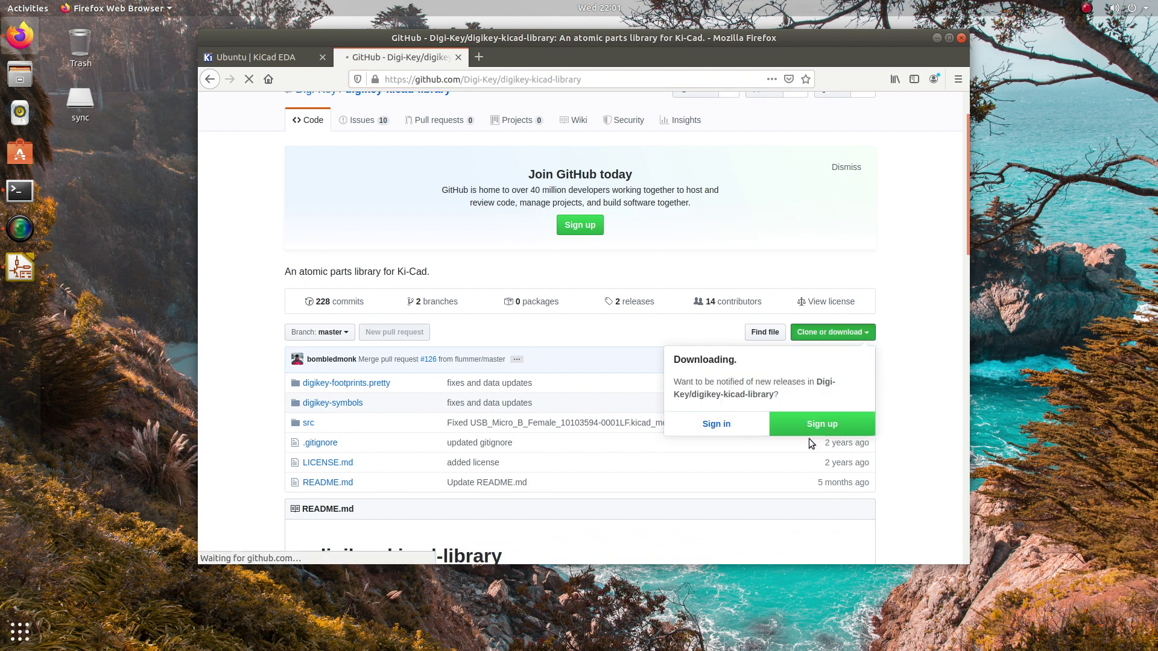
{"action": "left_click", "coordinate": [483, 322]}
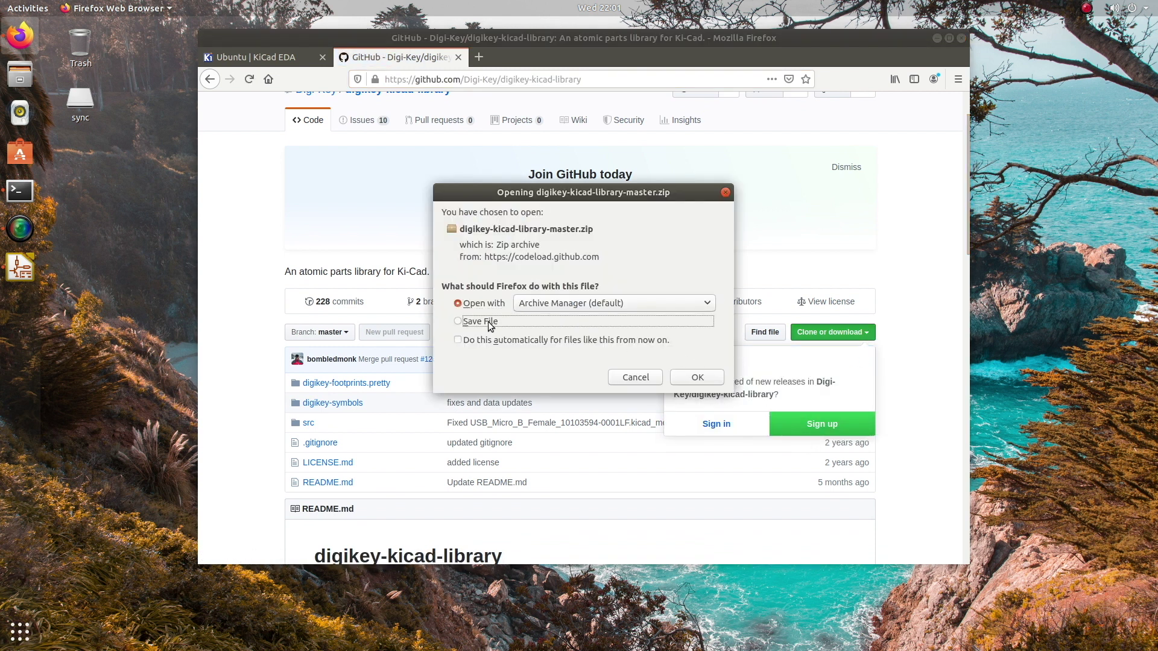
{"action": "left_click", "coordinate": [693, 376]}
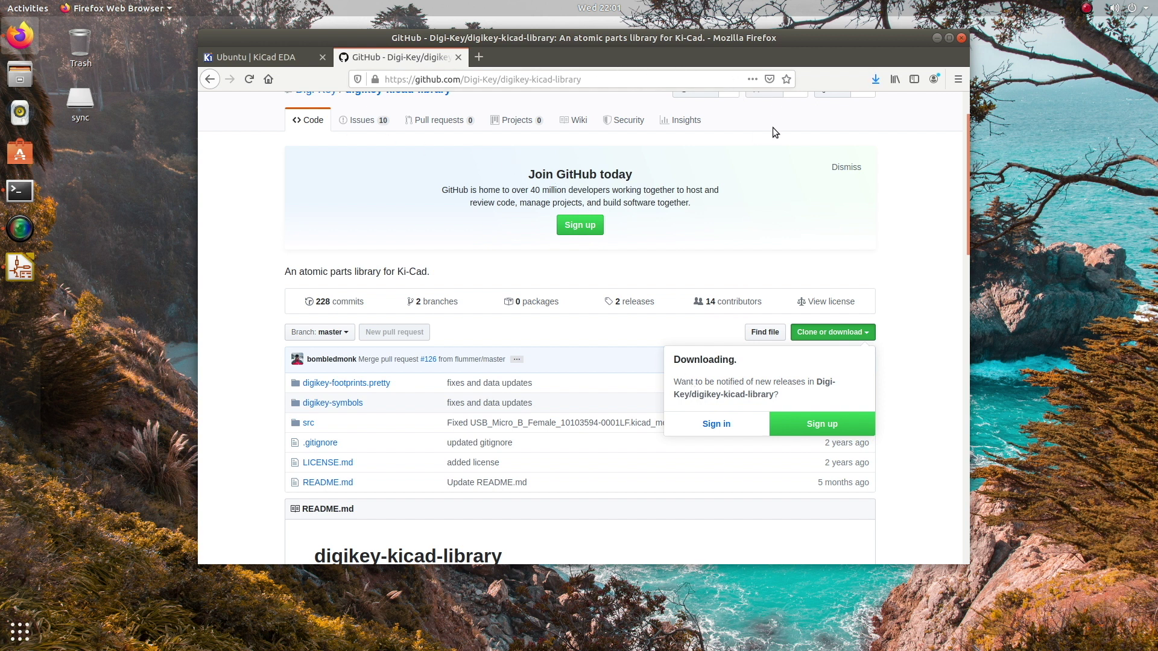
{"action": "left_click", "coordinate": [876, 79]}
Extract digikey-kicad-library-master.zip into Downloads with Archive Manager and show it in Files.
{"action": "left_click", "coordinate": [754, 104]}
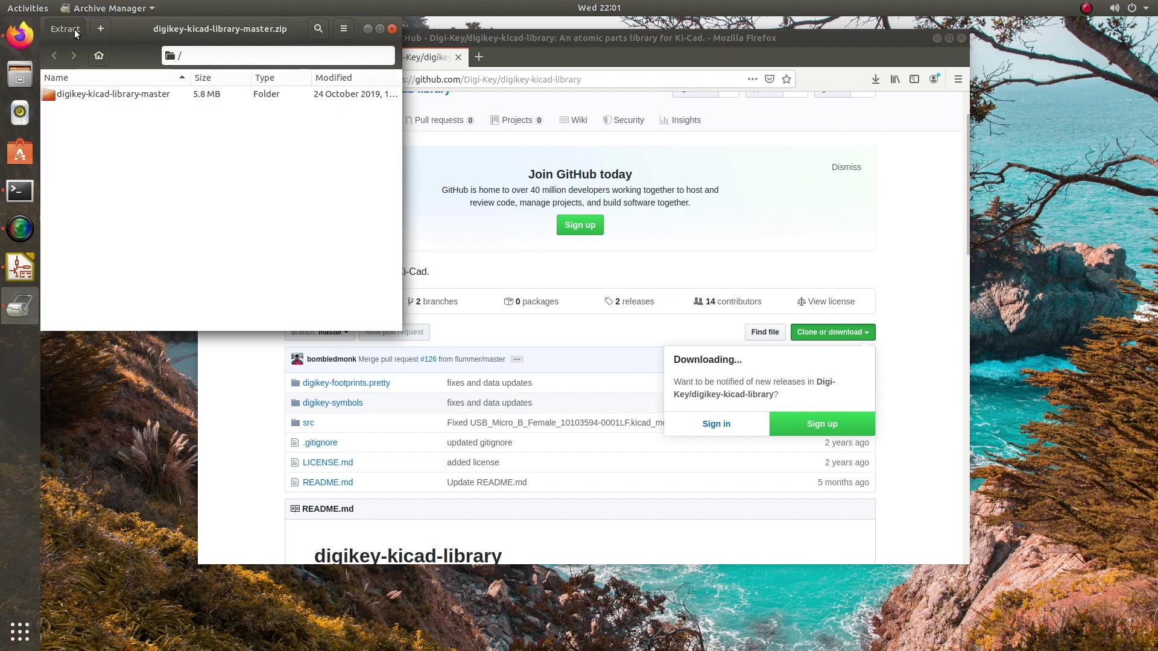
{"action": "left_click", "coordinate": [65, 29]}
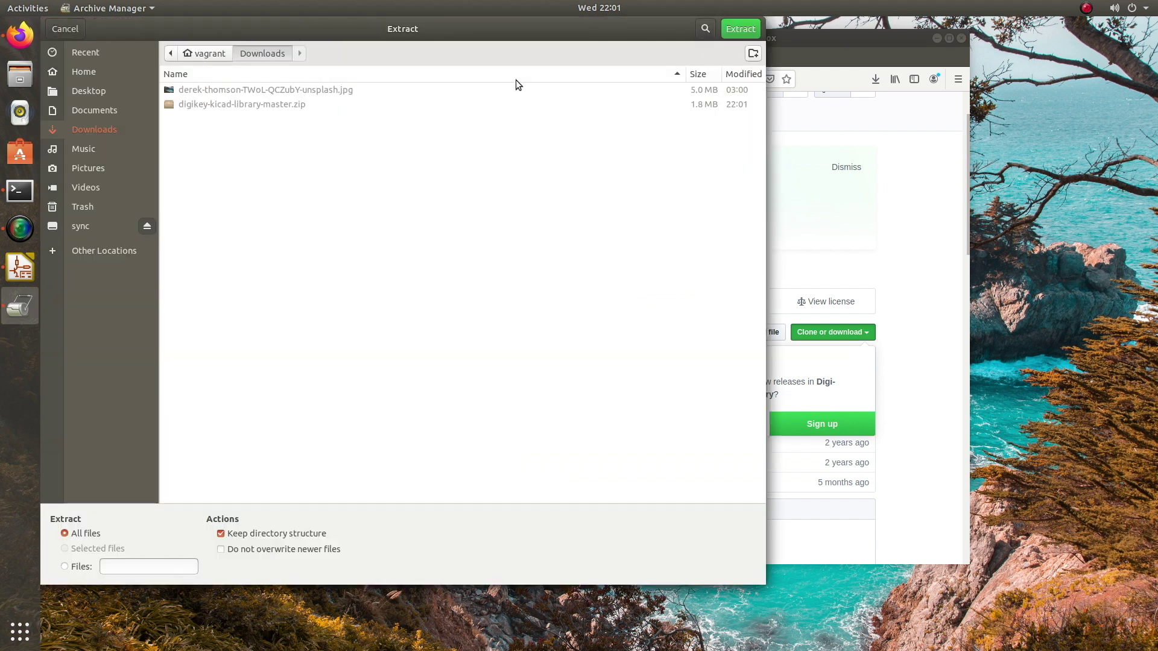
{"action": "left_click", "coordinate": [741, 29]}
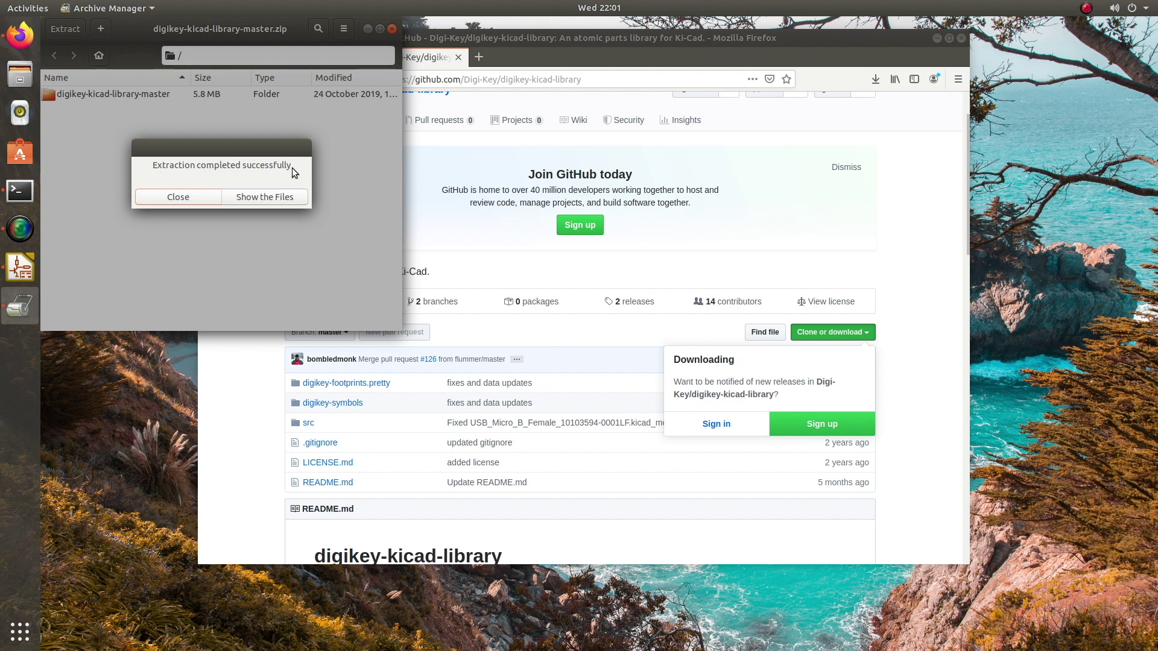
{"action": "left_click", "coordinate": [277, 197]}
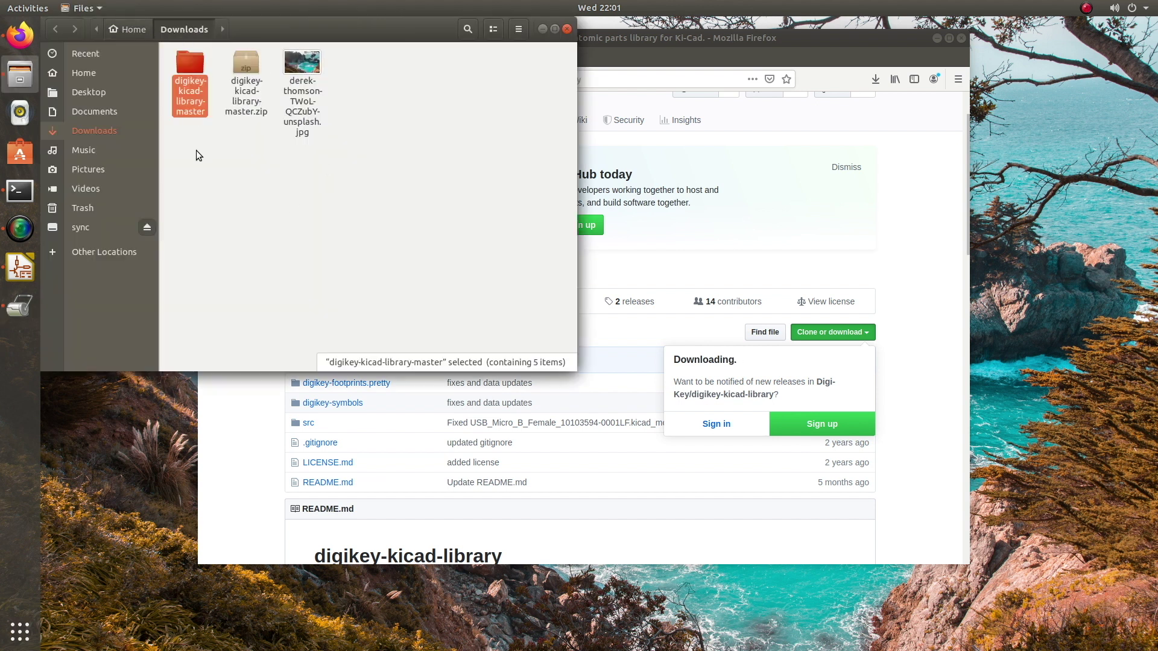
Copy the digikey-footprints.pretty and digikey-symbols folders from the extracted library.
{"action": "double_click", "coordinate": [186, 61]}
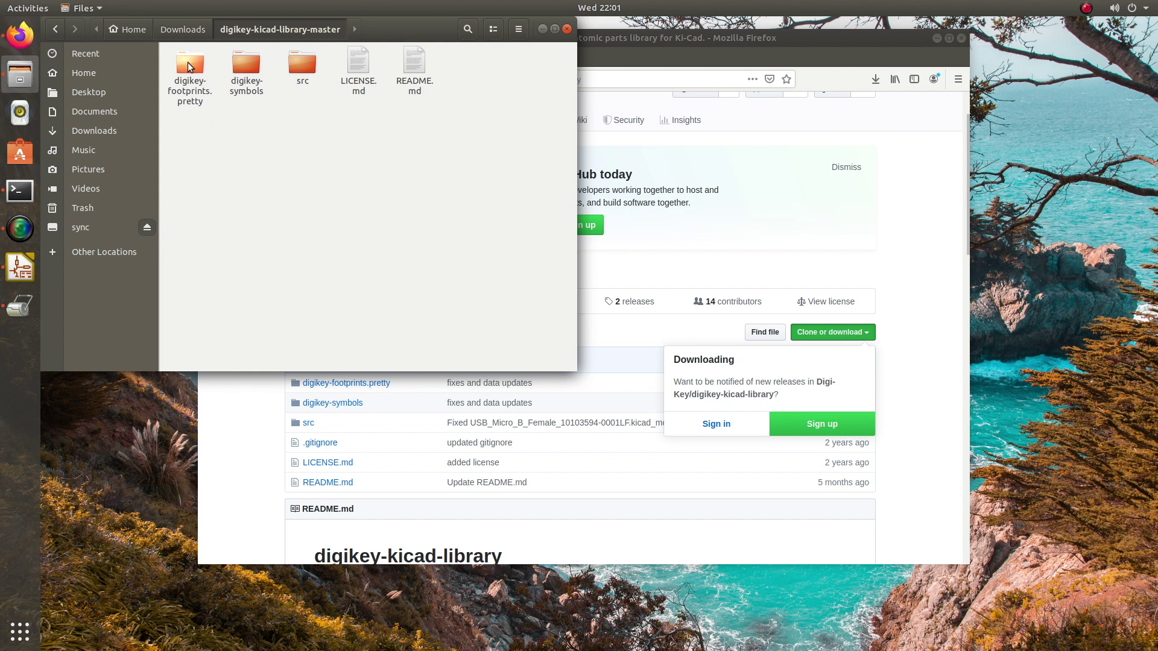
{"action": "left_click_drag", "start_coordinate": [253, 129], "coordinate": [190, 64]}
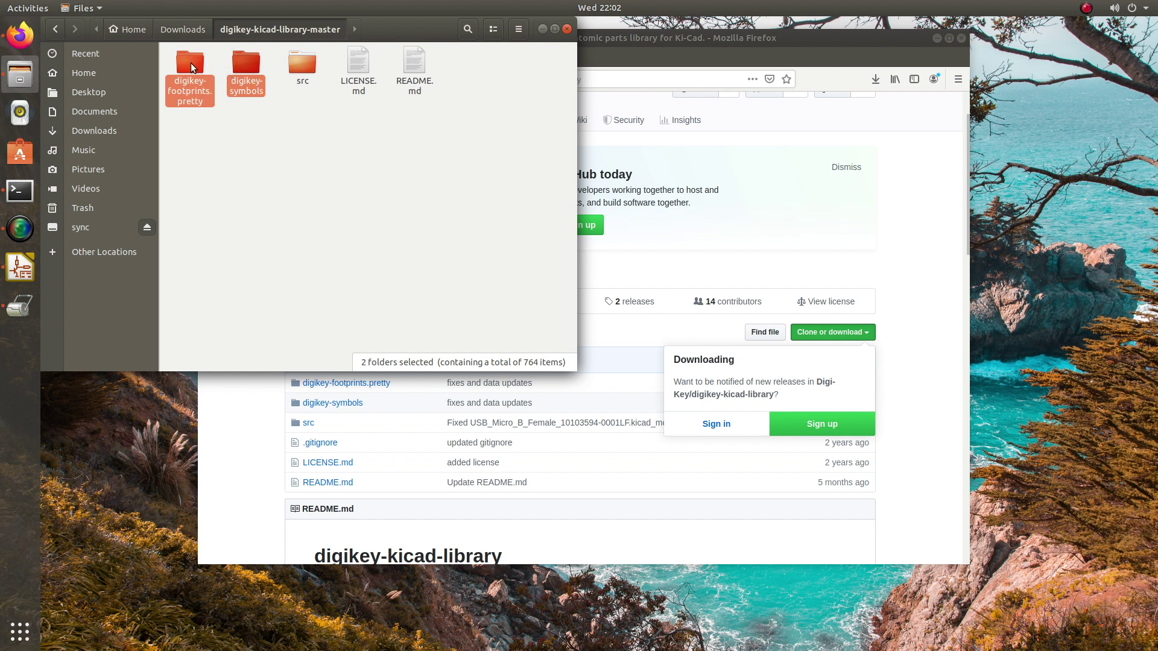
{"action": "right_click", "coordinate": [191, 63]}
{"action": "left_click", "coordinate": [251, 156]}
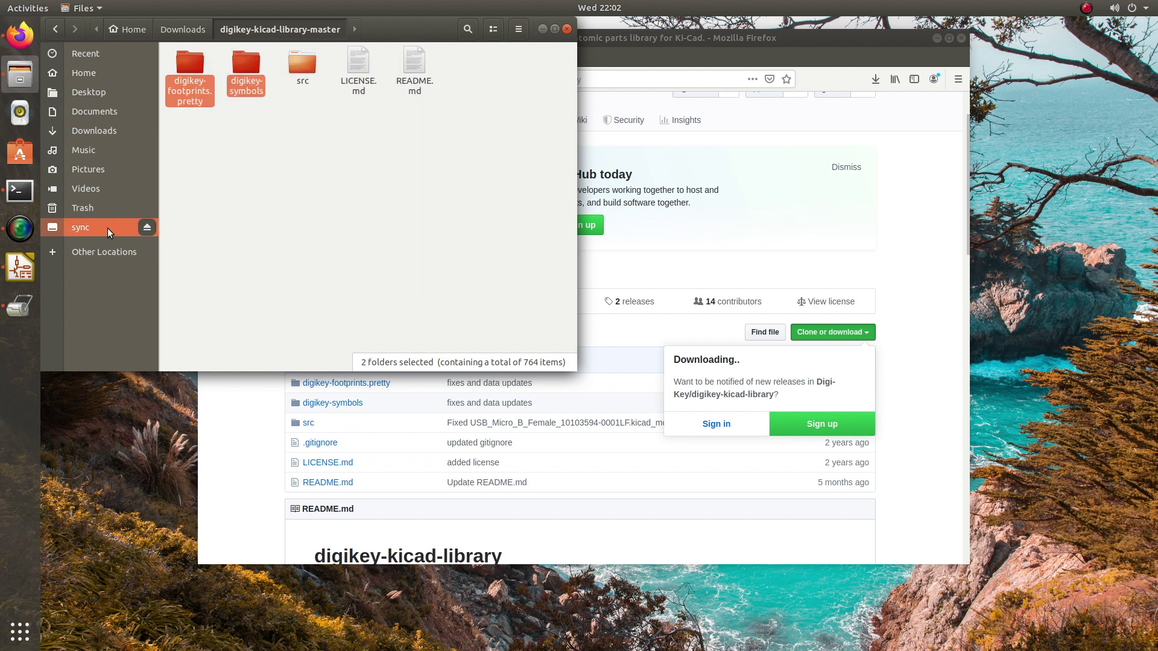
Paste both library folders into Home/kicad beside intro, then relaunch KiCad.
{"action": "left_click", "coordinate": [113, 71]}
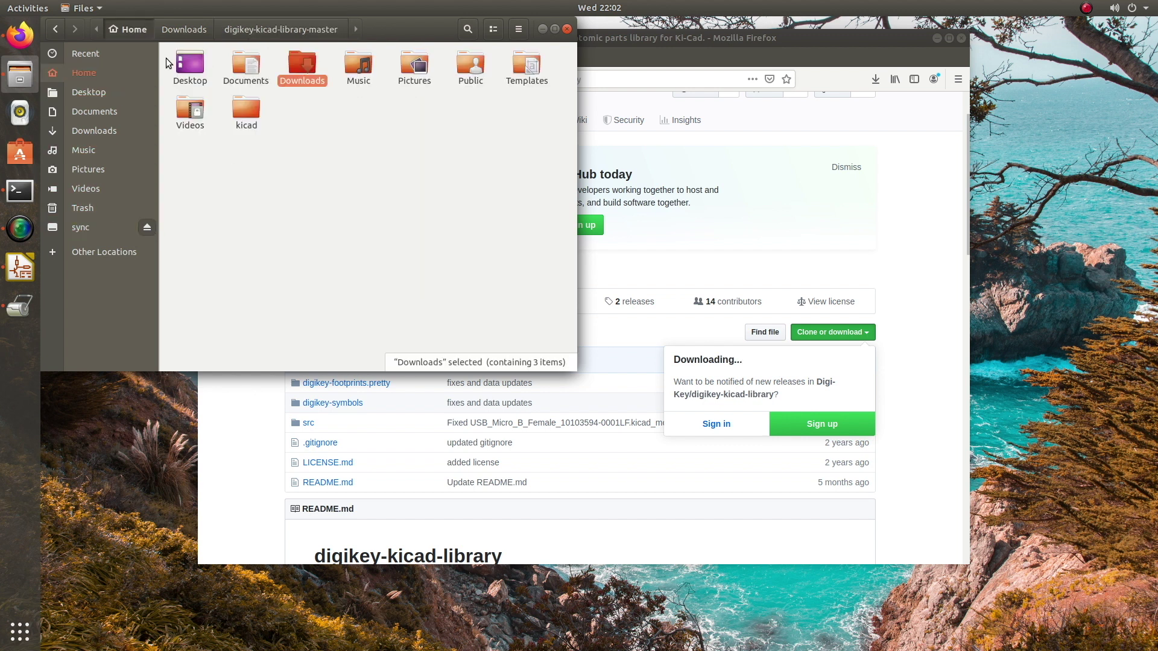
{"action": "double_click", "coordinate": [246, 111]}
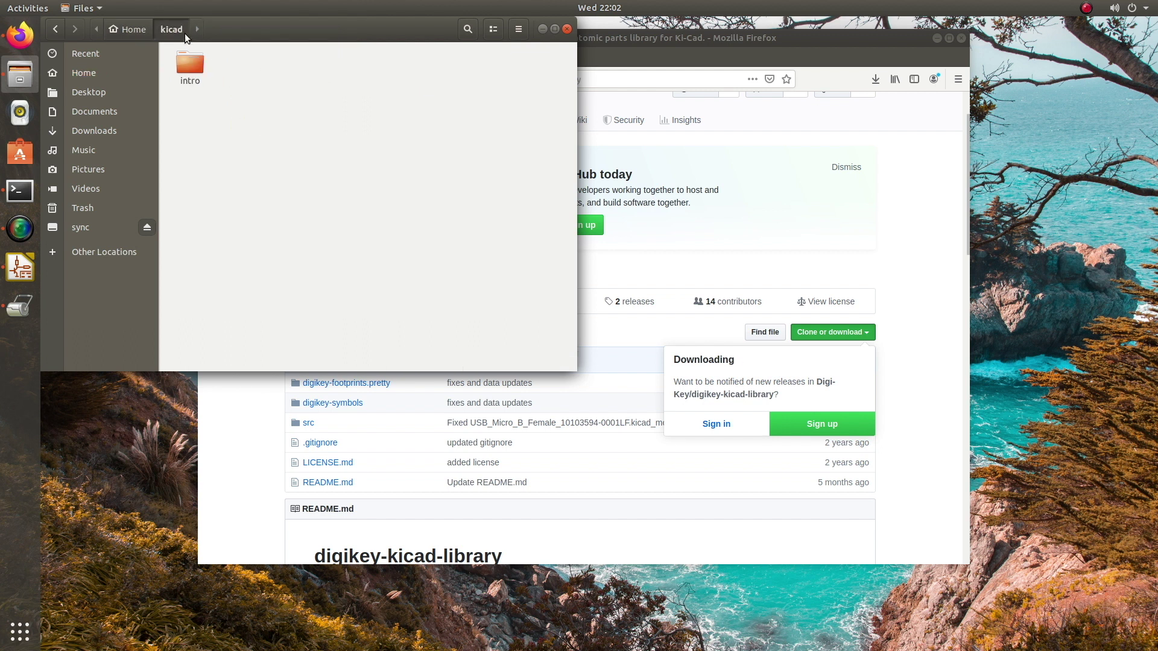
{"action": "right_click", "coordinate": [254, 75]}
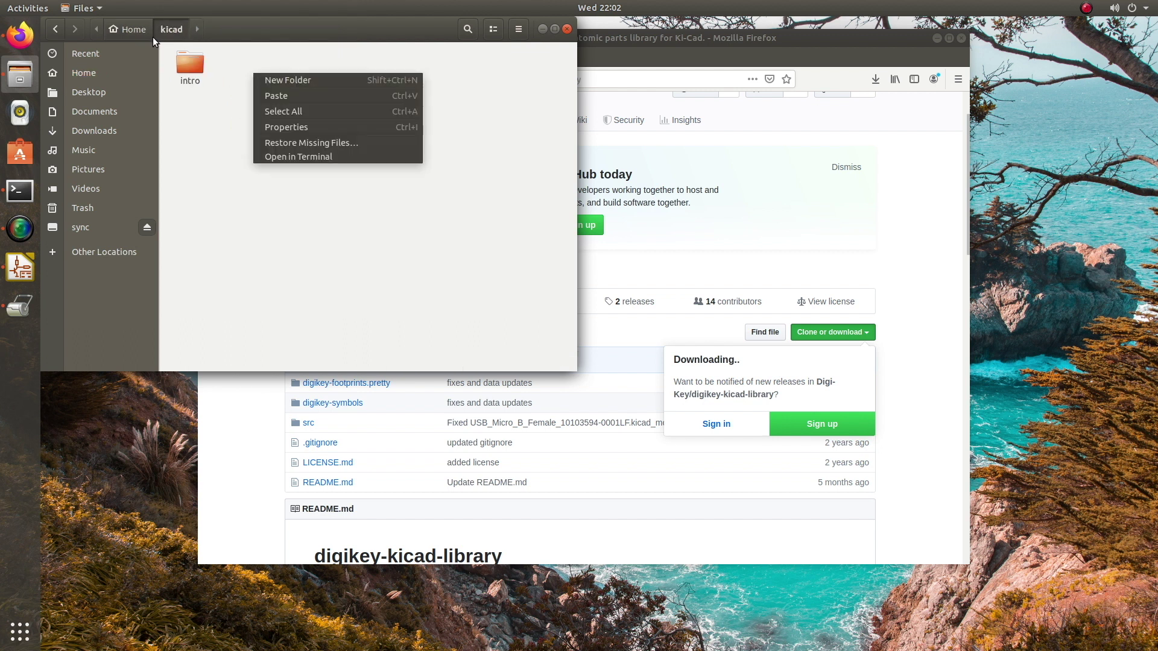
{"action": "left_click", "coordinate": [278, 96]}
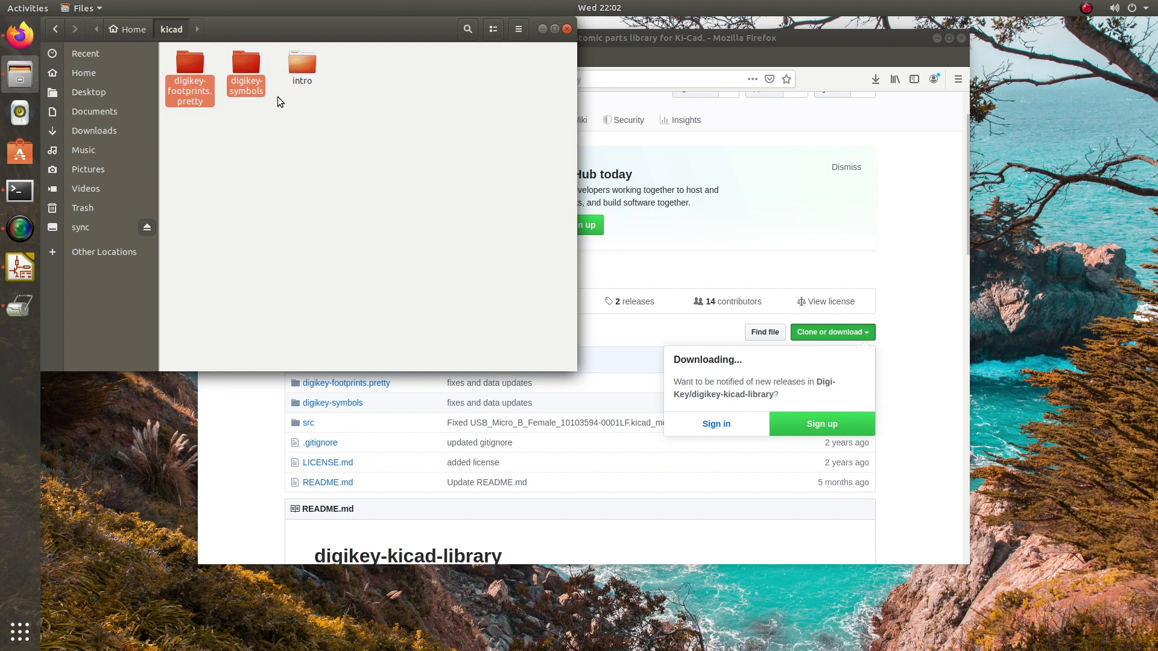
{"action": "left_click", "coordinate": [278, 156]}
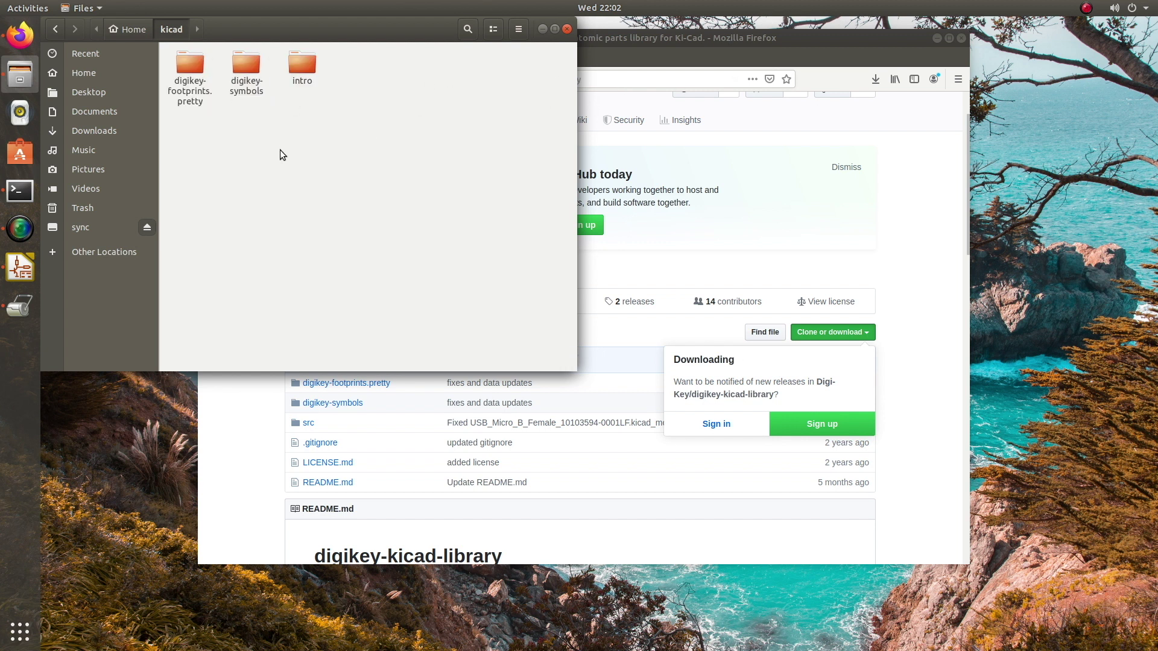
{"action": "left_click", "coordinate": [30, 263]}
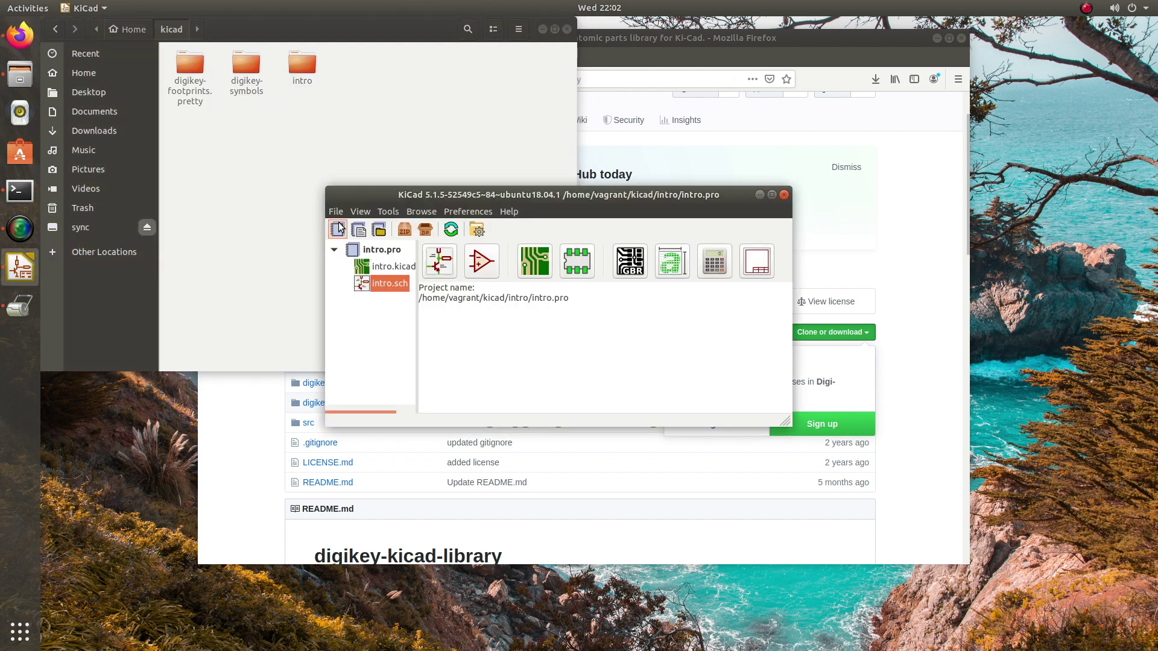
Open intro.sch in Eeschema and review the global and project symbol library tables.
{"action": "left_click", "coordinate": [434, 237]}
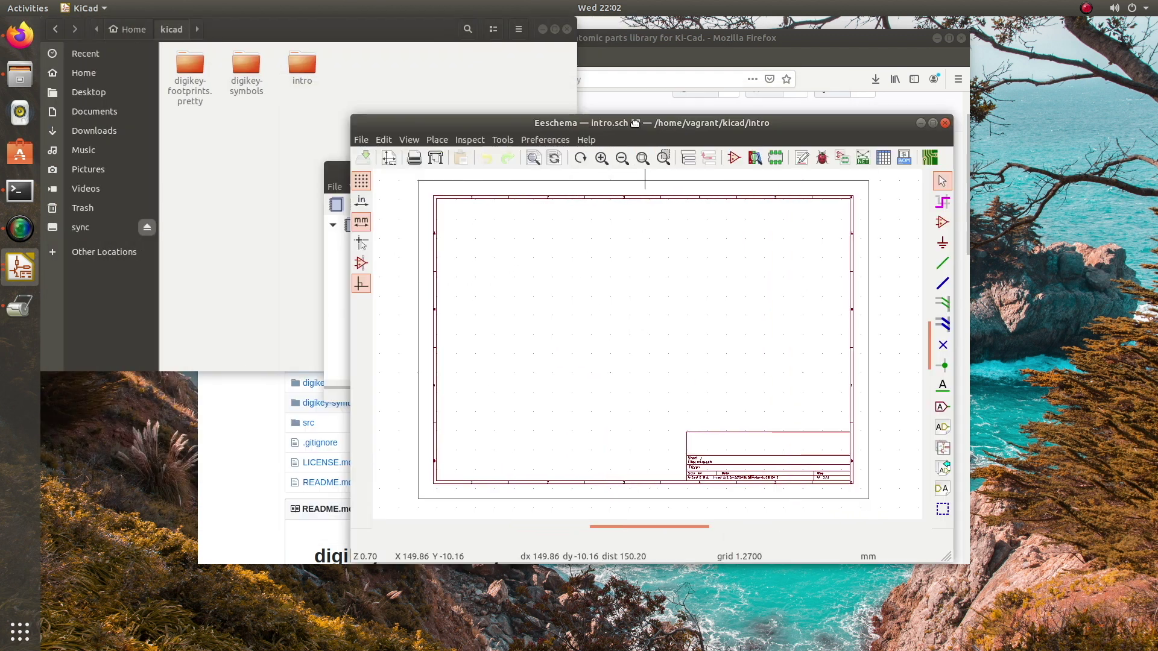
{"action": "left_click_drag", "start_coordinate": [635, 123], "coordinate": [575, 107]}
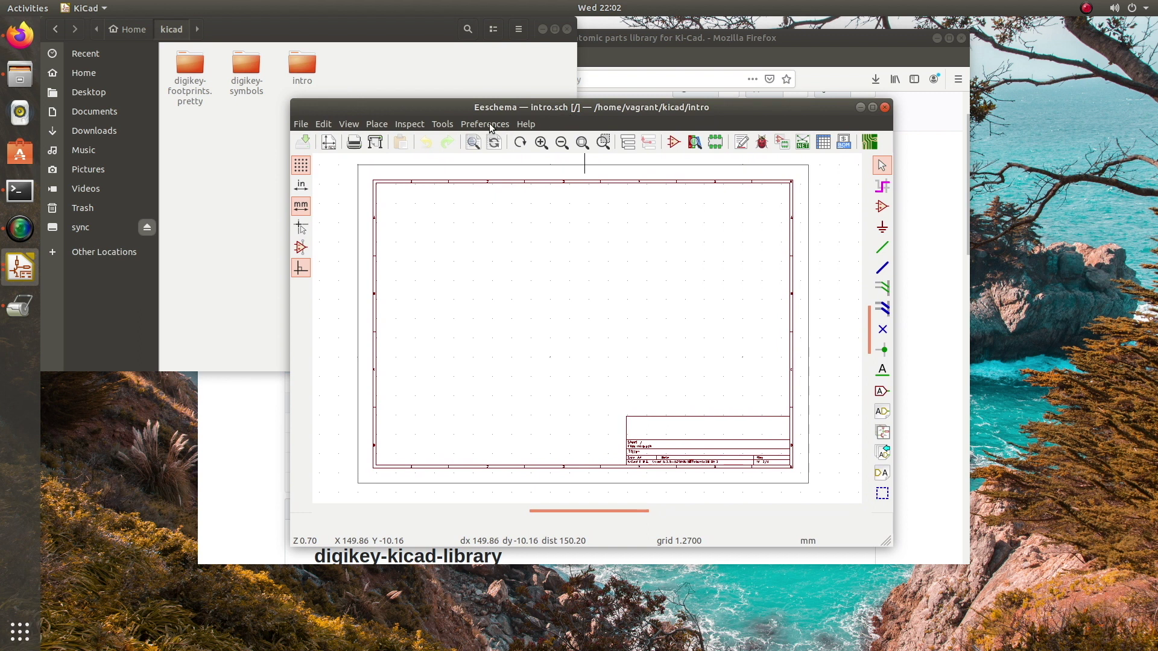
{"action": "left_click", "coordinate": [485, 124]}
{"action": "left_click", "coordinate": [487, 155]}
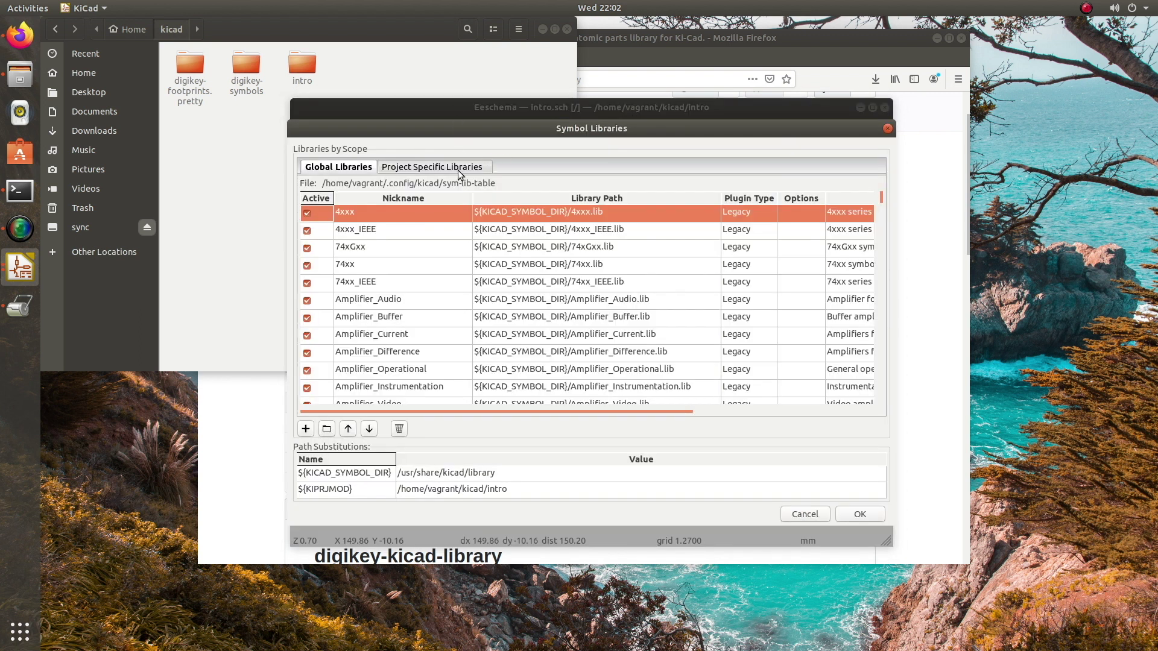
{"action": "left_click", "coordinate": [452, 169]}
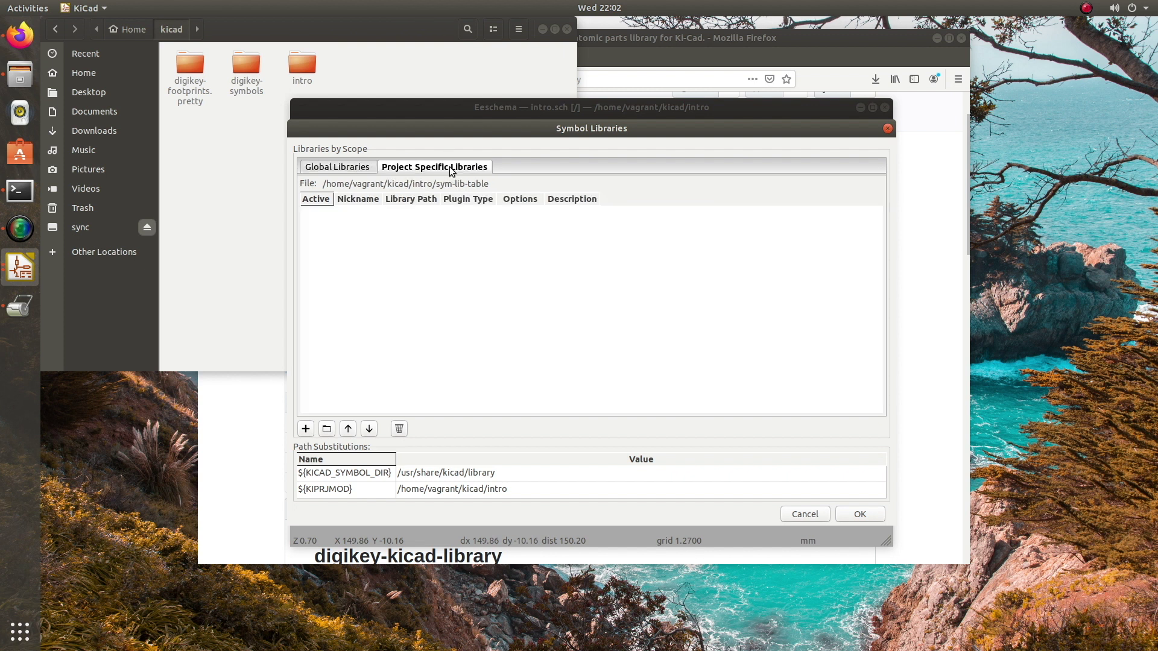
{"action": "left_click", "coordinate": [351, 172]}
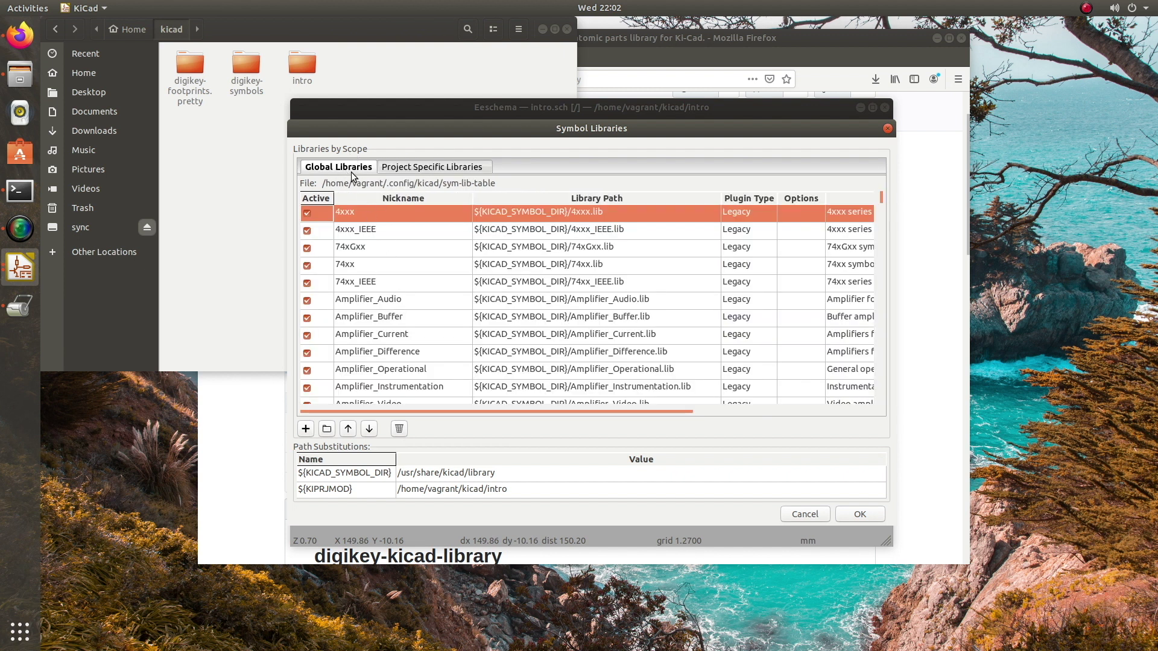
{"action": "scroll", "coordinate": [341, 274], "scroll_direction": "down", "scroll_amount": 3}
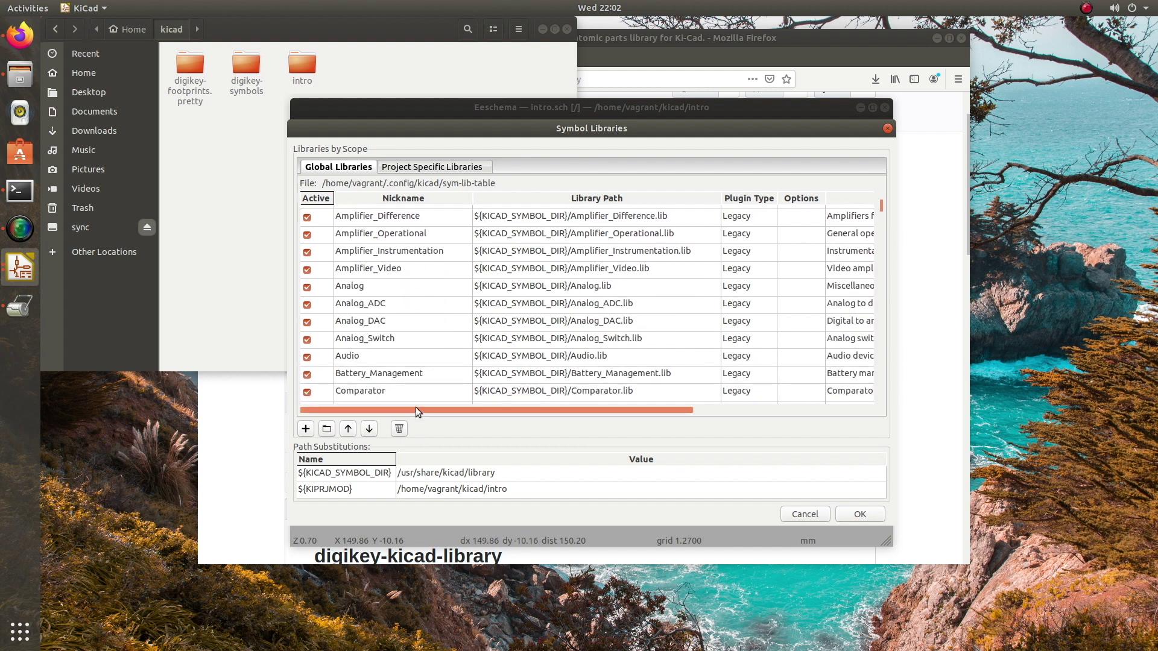
Add every dk_ .lib file from kicad/digikey-symbols to the global symbol library table.
{"action": "left_click", "coordinate": [328, 432]}
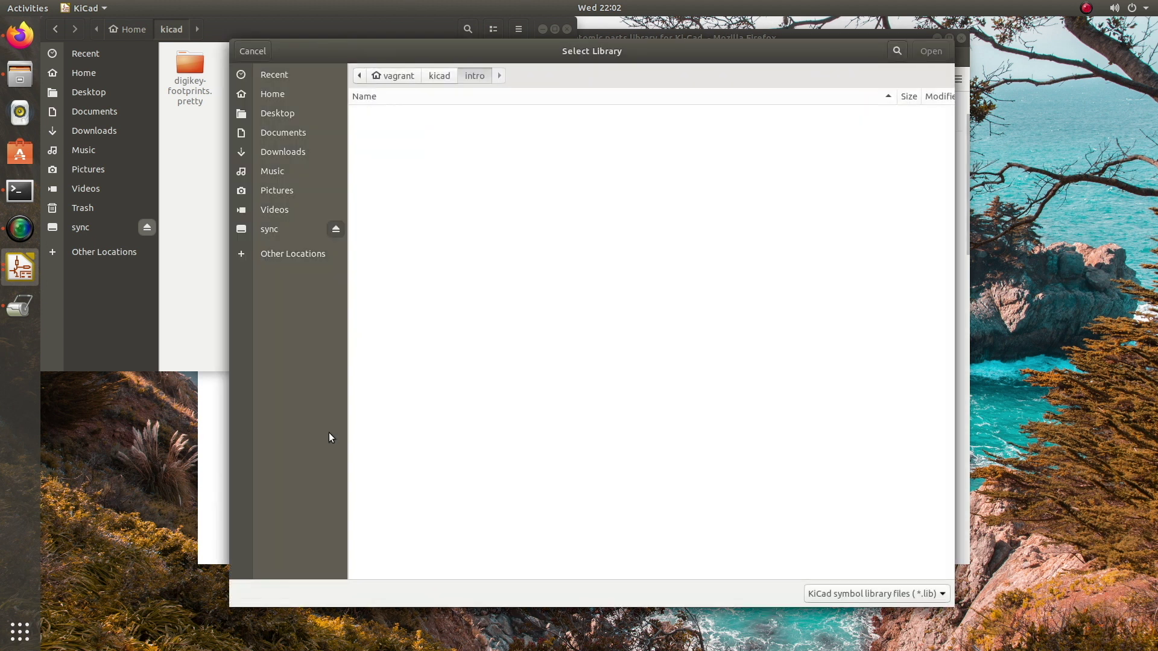
{"action": "left_click", "coordinate": [446, 75]}
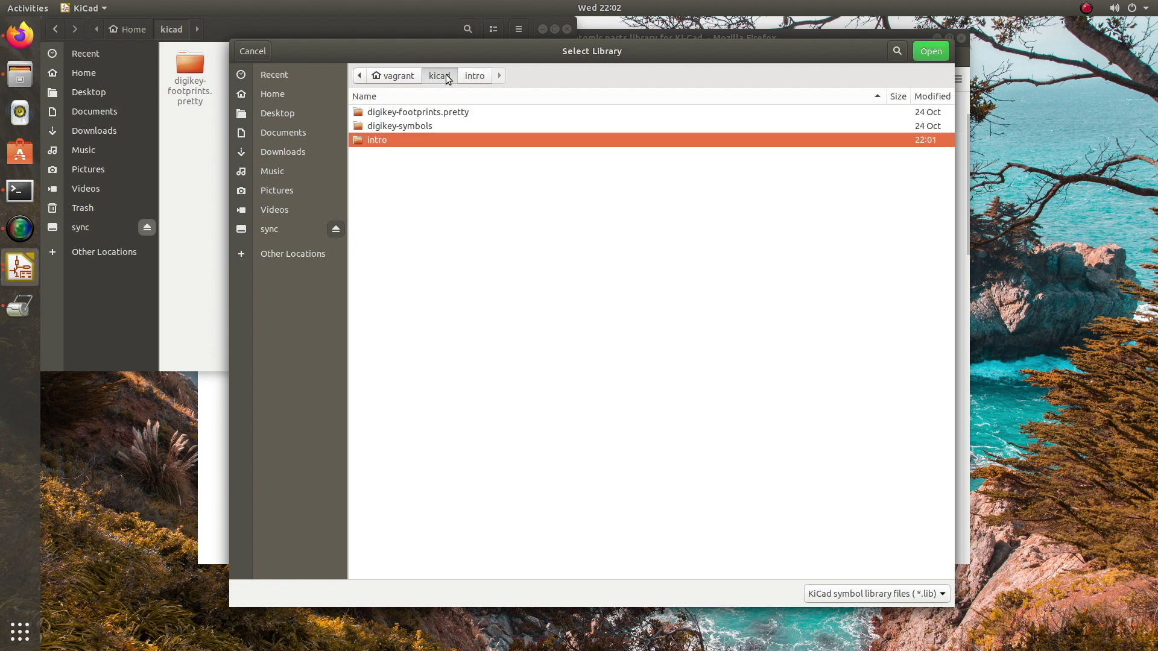
{"action": "left_click", "coordinate": [429, 125]}
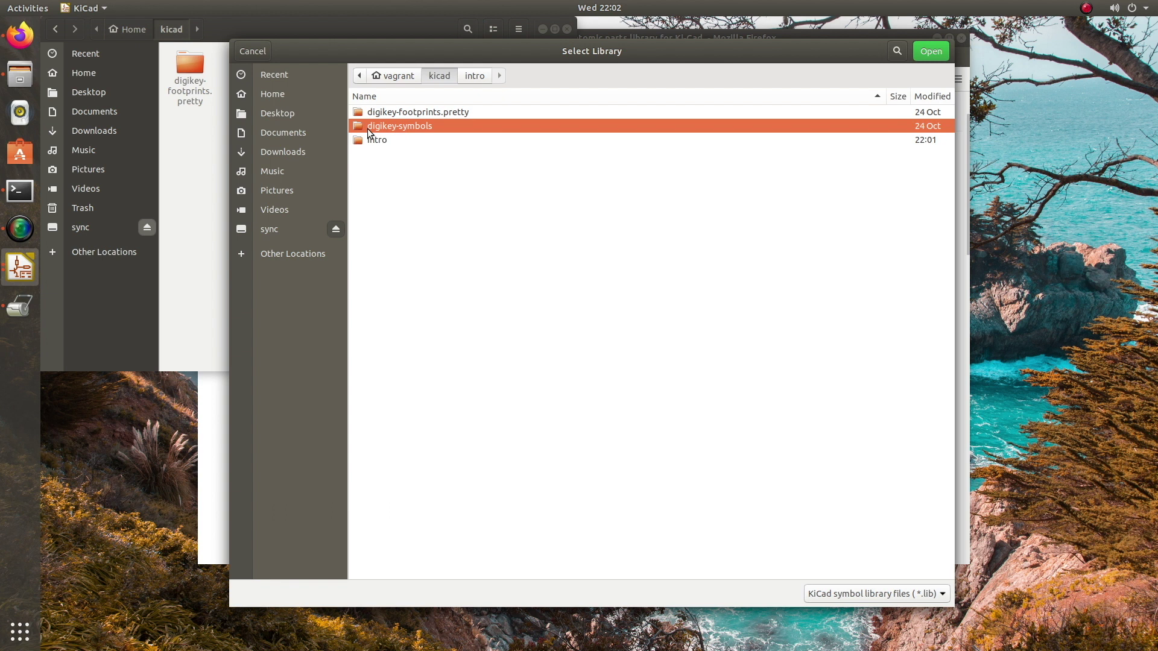
{"action": "double_click", "coordinate": [441, 126]}
{"action": "scroll", "coordinate": [532, 148], "scroll_direction": "down", "scroll_amount": 8}
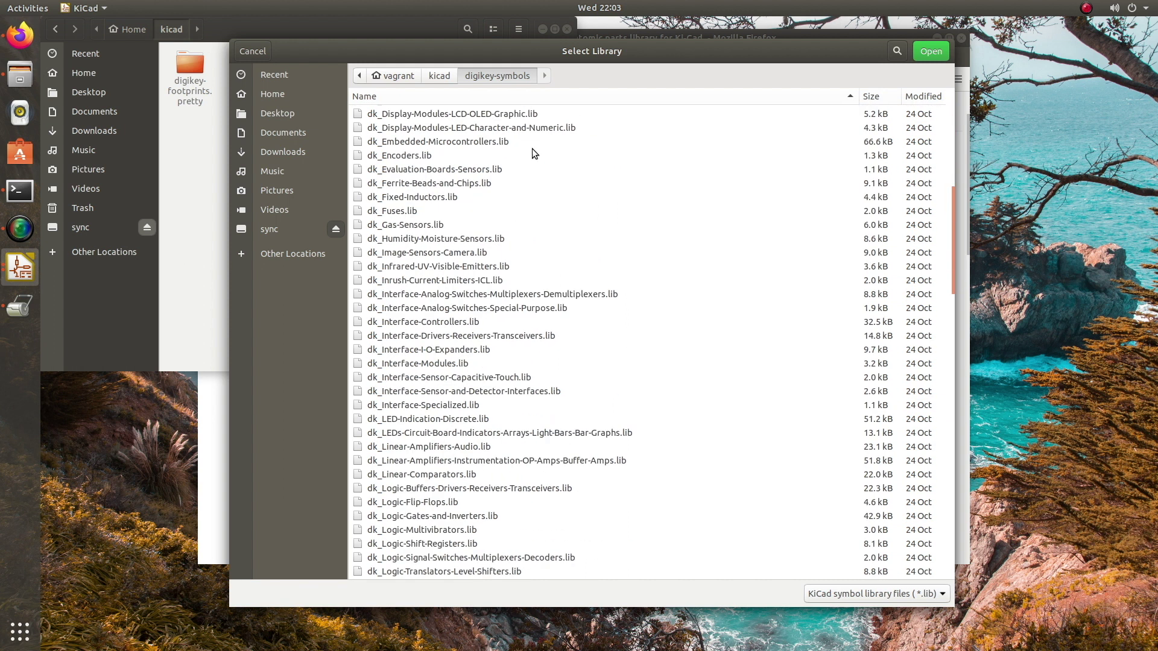
{"action": "scroll", "coordinate": [531, 149], "scroll_direction": "down", "scroll_amount": 15}
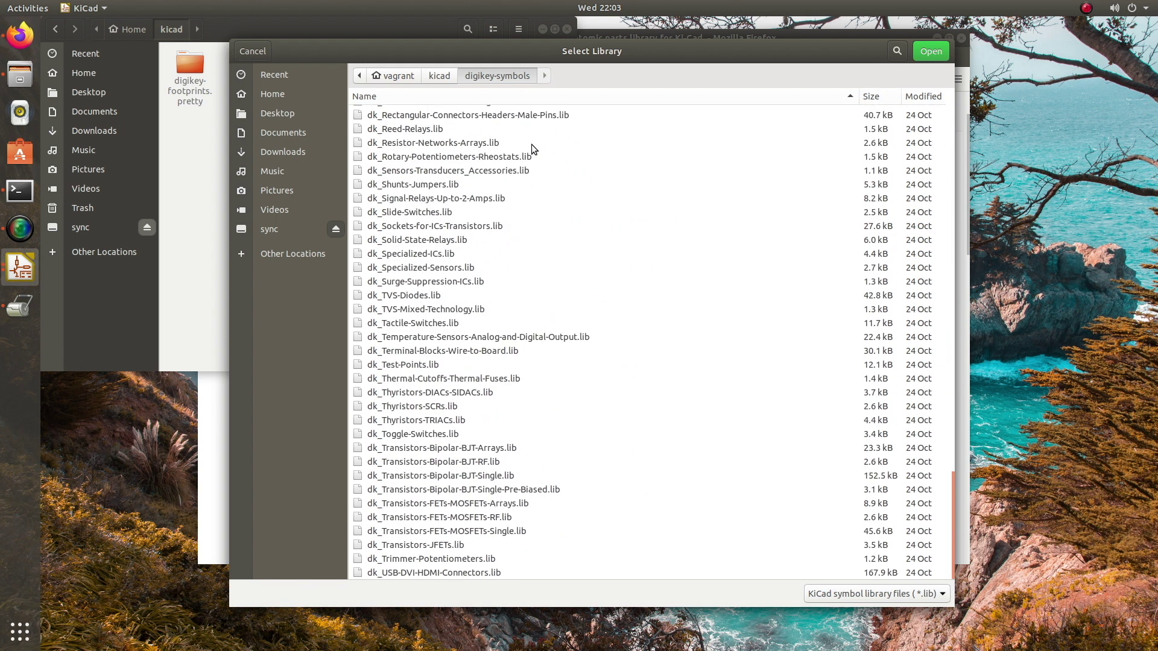
{"action": "scroll", "coordinate": [530, 144], "scroll_direction": "up", "scroll_amount": 20}
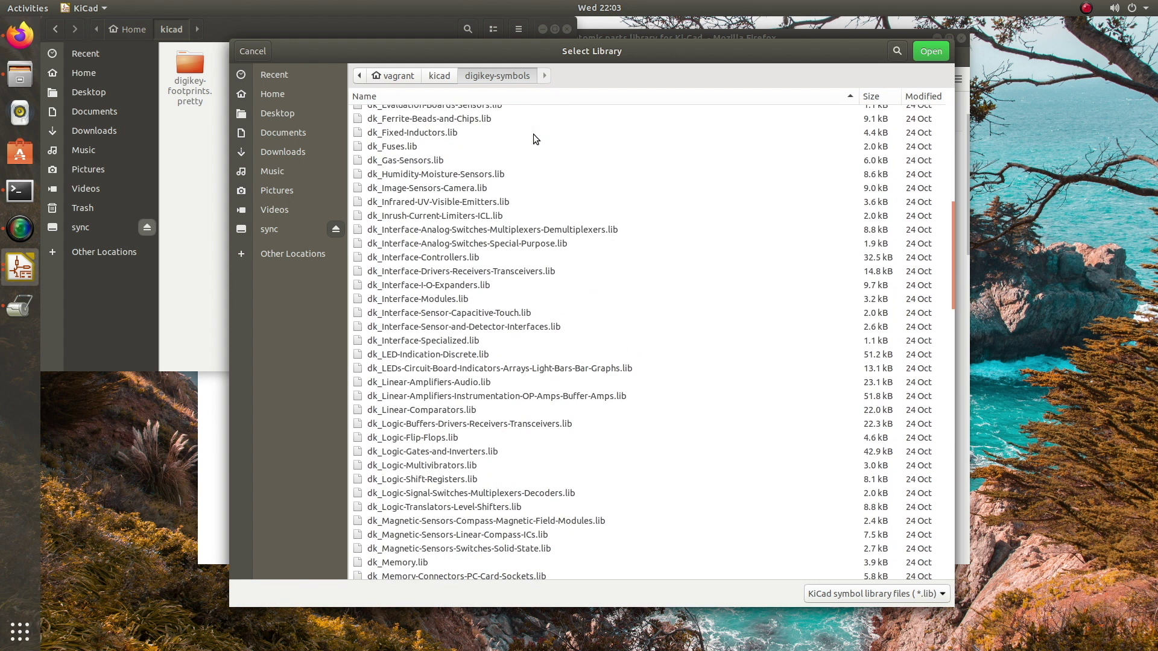
{"action": "scroll", "coordinate": [528, 131], "scroll_direction": "up", "scroll_amount": 3}
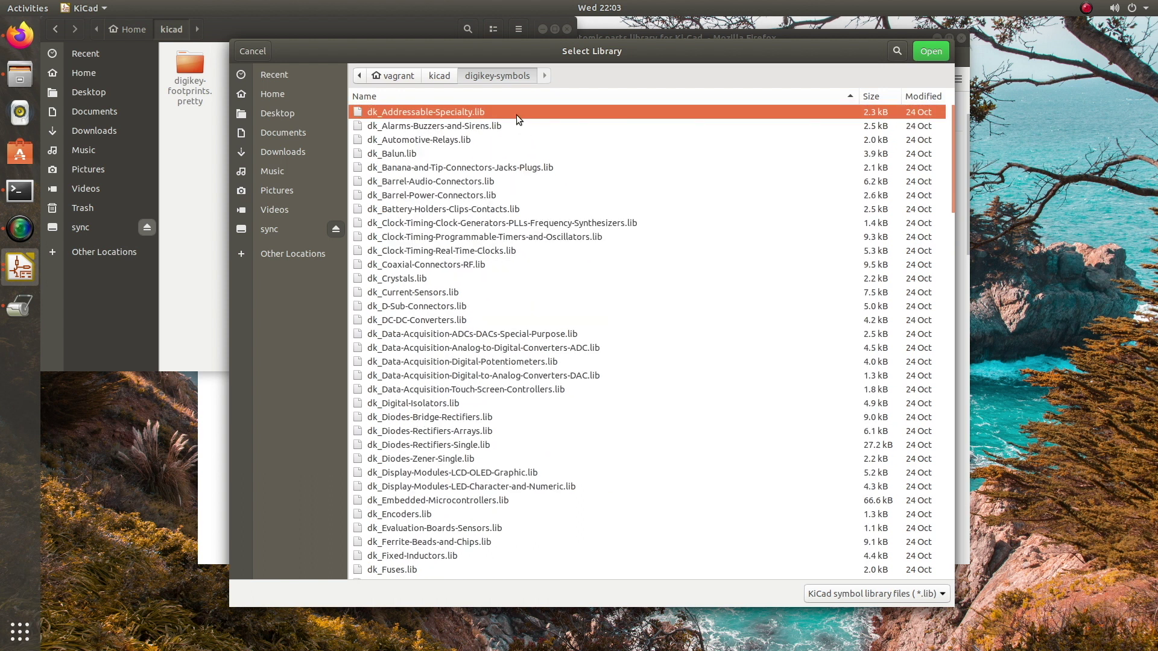
{"action": "key", "text": "ctrl+a"}
{"action": "scroll", "coordinate": [519, 161], "scroll_direction": "down", "scroll_amount": 10}
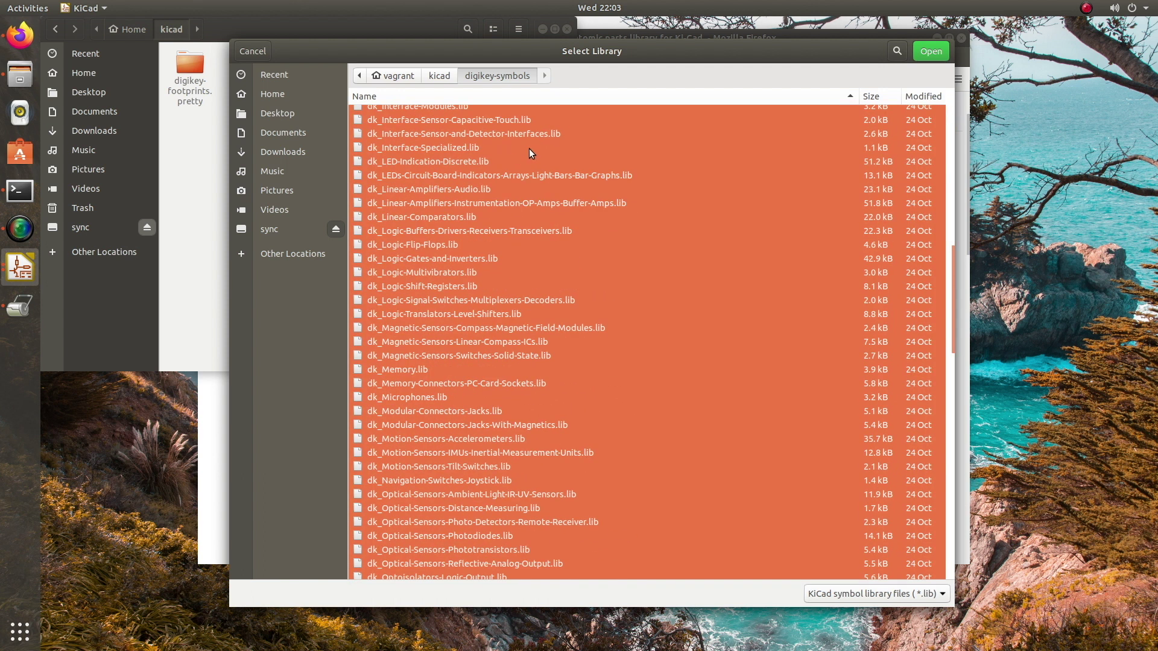
{"action": "scroll", "coordinate": [529, 151], "scroll_direction": "down", "scroll_amount": 3}
{"action": "left_click", "coordinate": [932, 50]}
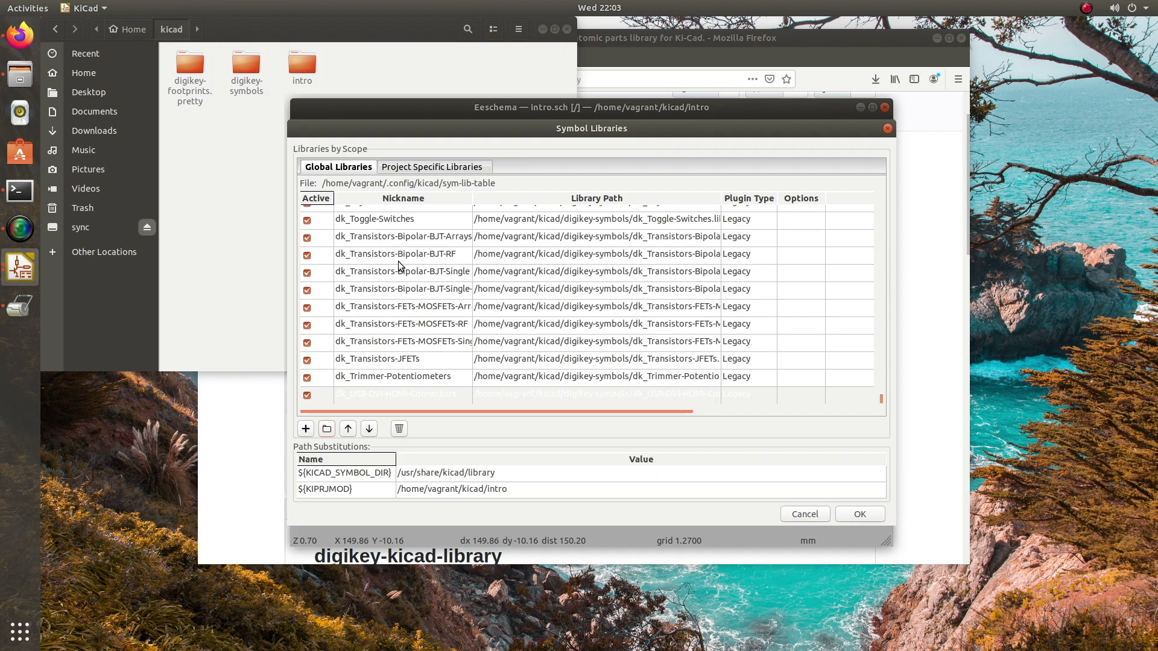
Review the added dk_ libraries and confirm the symbol library table with OK.
{"action": "scroll", "coordinate": [398, 262], "scroll_direction": "up", "scroll_amount": 12}
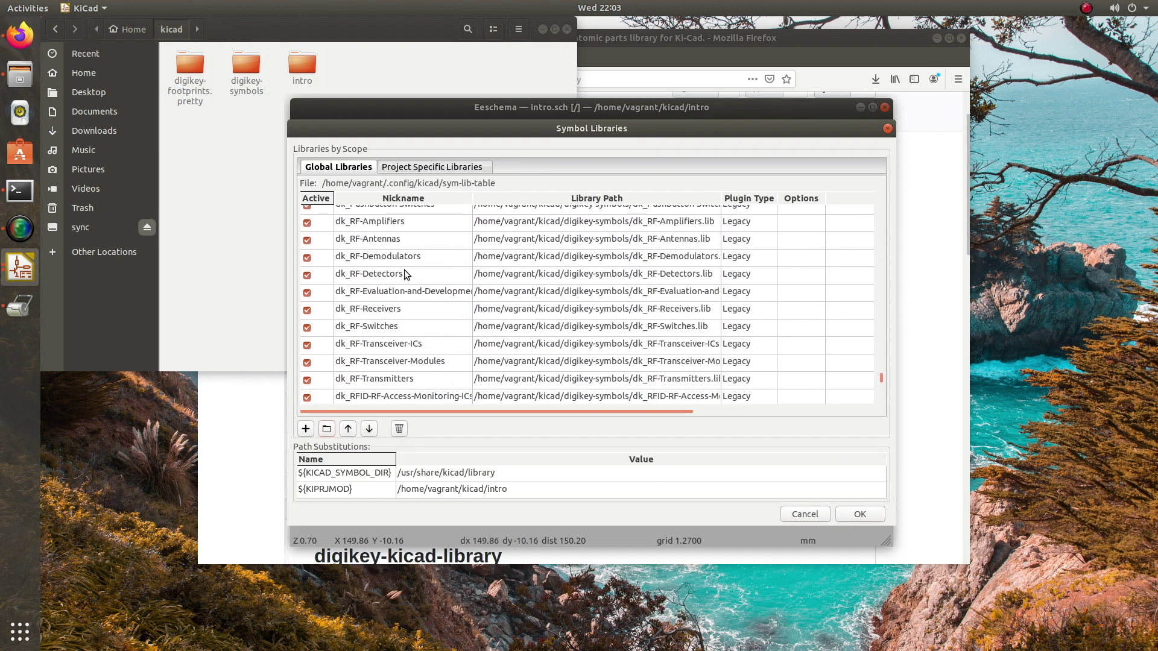
{"action": "scroll", "coordinate": [404, 274], "scroll_direction": "up", "scroll_amount": 15}
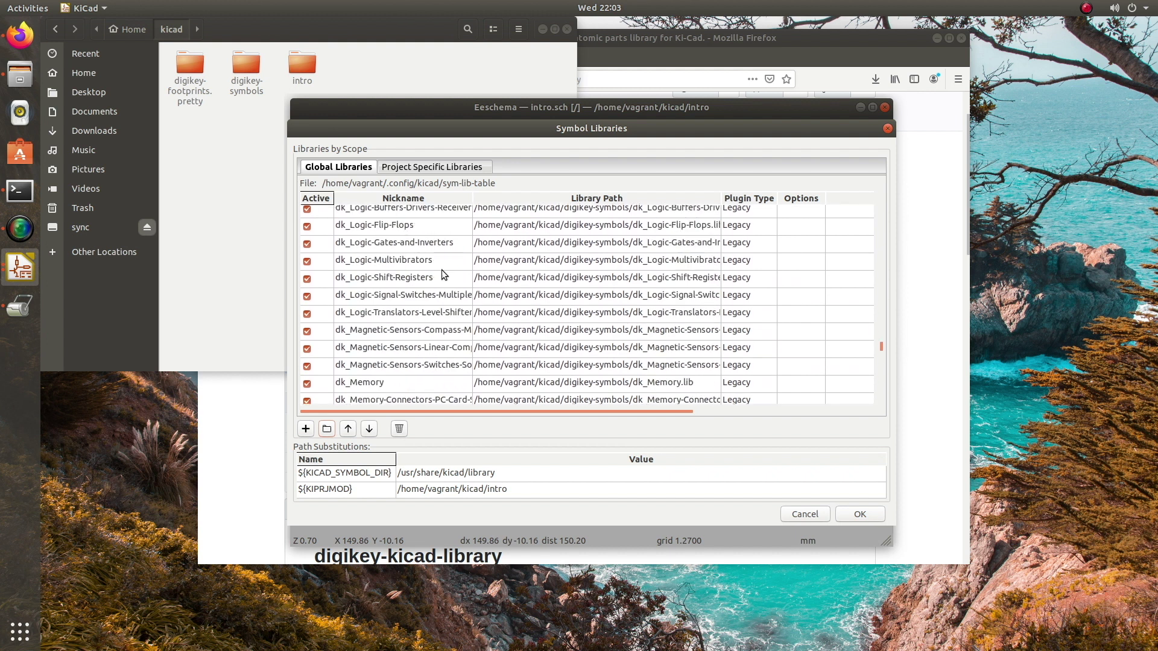
{"action": "left_click", "coordinate": [860, 514]}
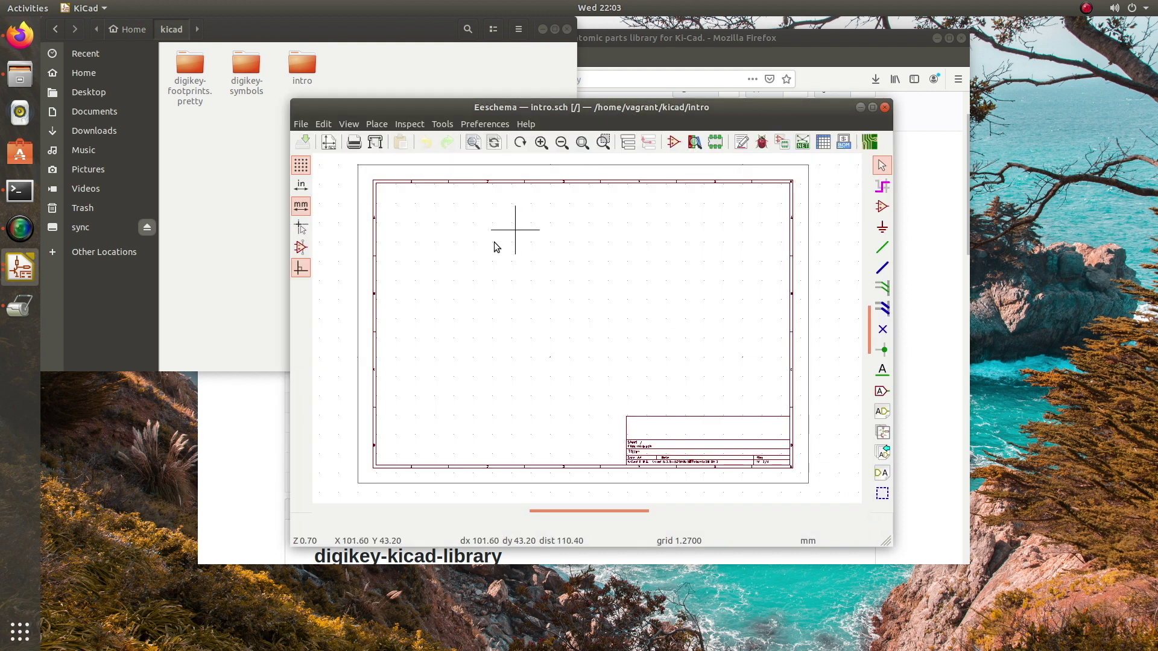
Place the dk_Crystals symbol ECS-_327-12_5-34B-TR on the intro sheet as XTAL?
{"action": "key", "text": "a"}
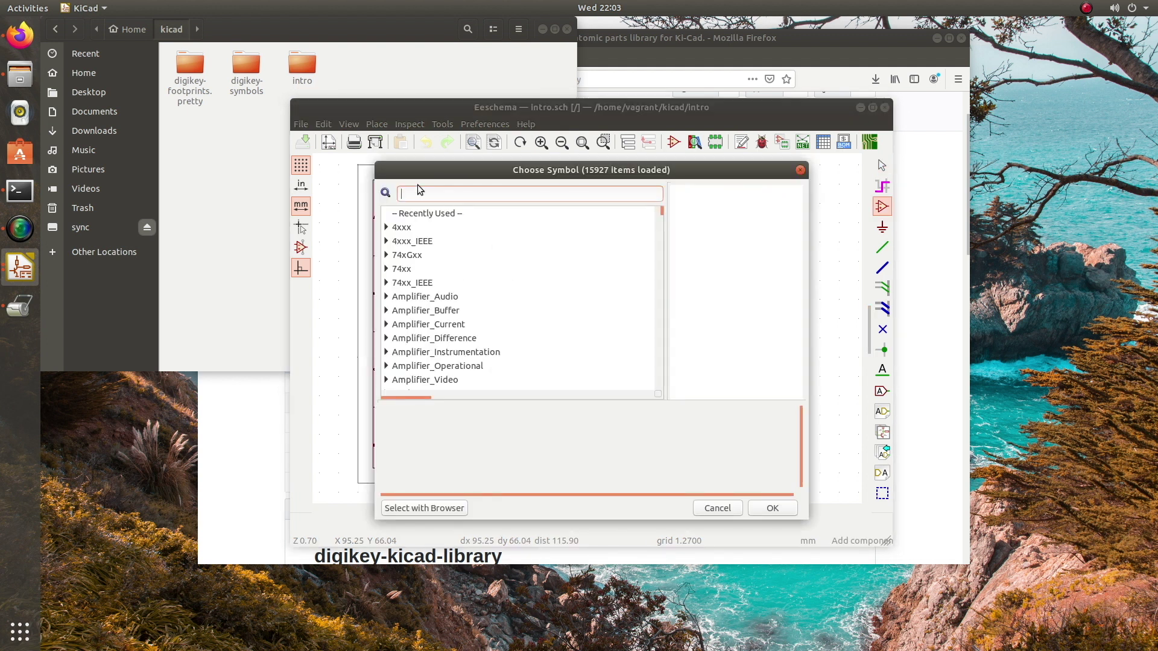
{"action": "scroll", "coordinate": [432, 277], "scroll_direction": "down", "scroll_amount": 5}
{"action": "scroll", "coordinate": [432, 275], "scroll_direction": "down", "scroll_amount": 15}
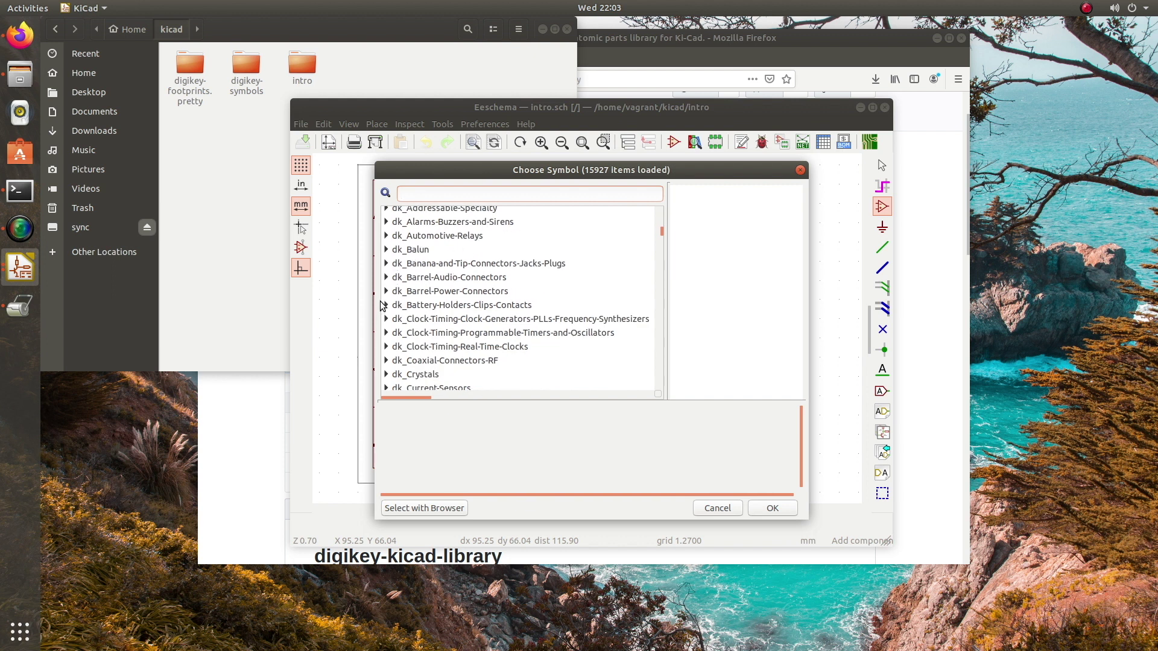
{"action": "left_click", "coordinate": [385, 305]}
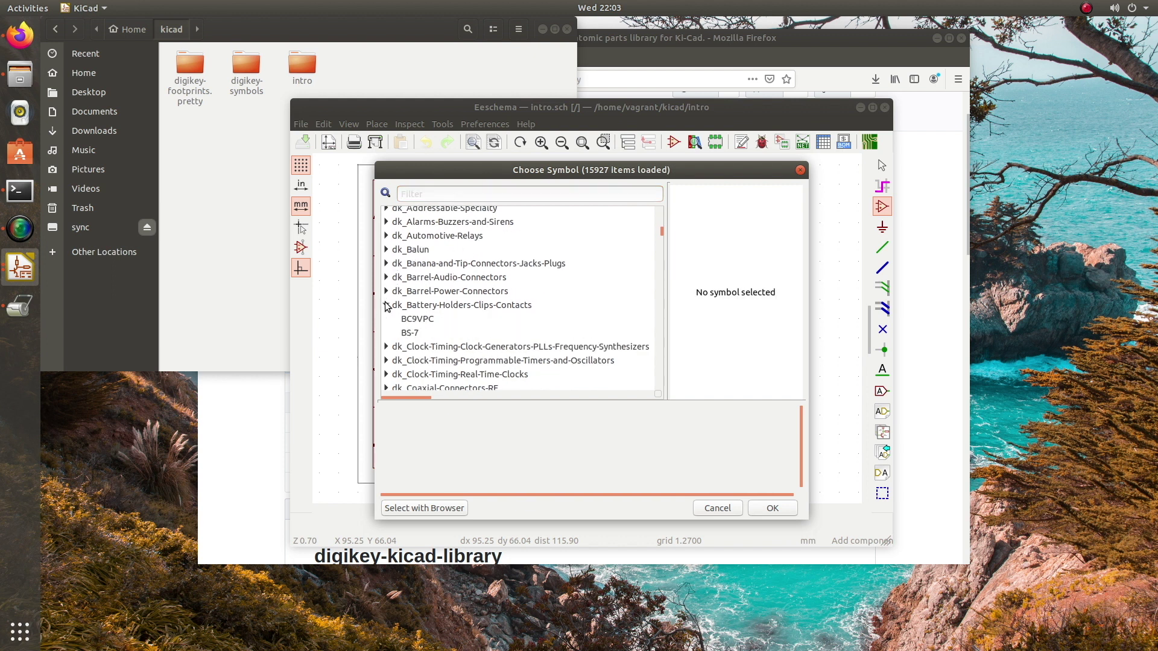
{"action": "left_click", "coordinate": [426, 318]}
{"action": "scroll", "coordinate": [434, 346], "scroll_direction": "down", "scroll_amount": 3}
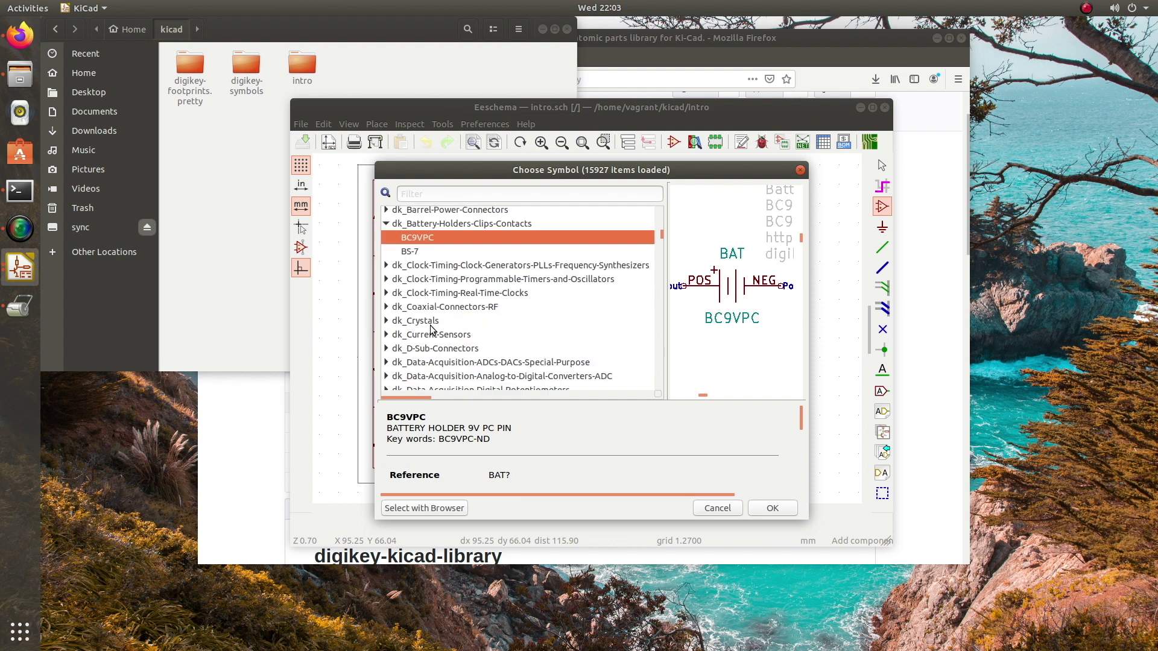
{"action": "left_click", "coordinate": [387, 320]}
{"action": "left_click", "coordinate": [438, 335]}
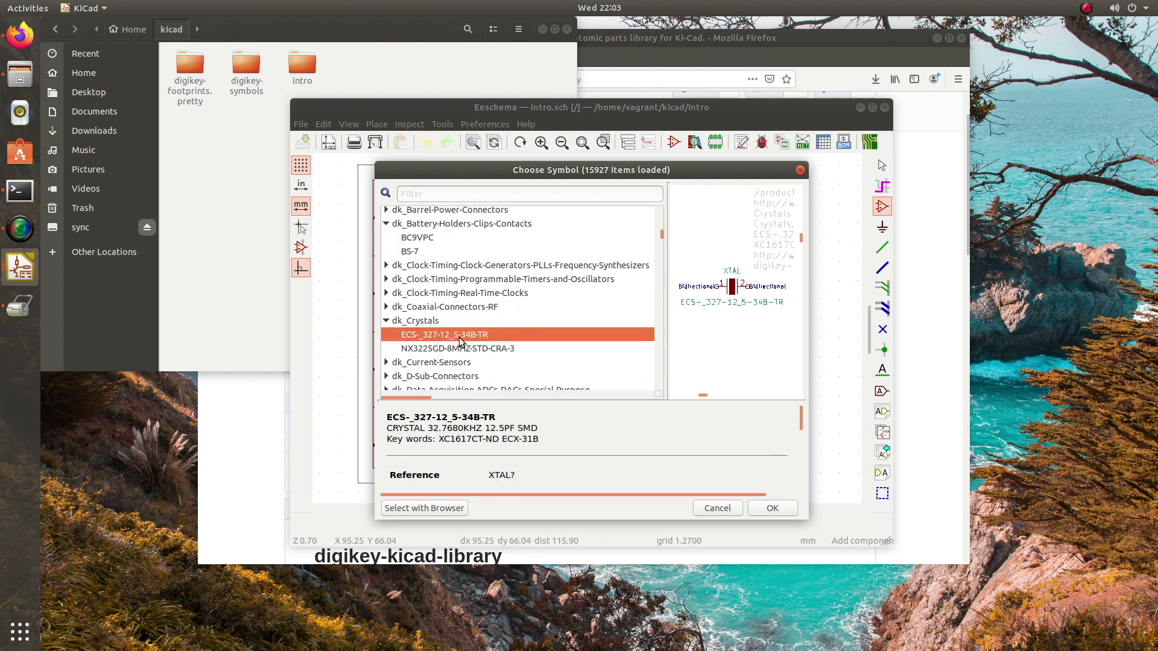
{"action": "double_click", "coordinate": [465, 339]}
{"action": "scroll", "coordinate": [507, 279], "scroll_direction": "up", "scroll_amount": 5}
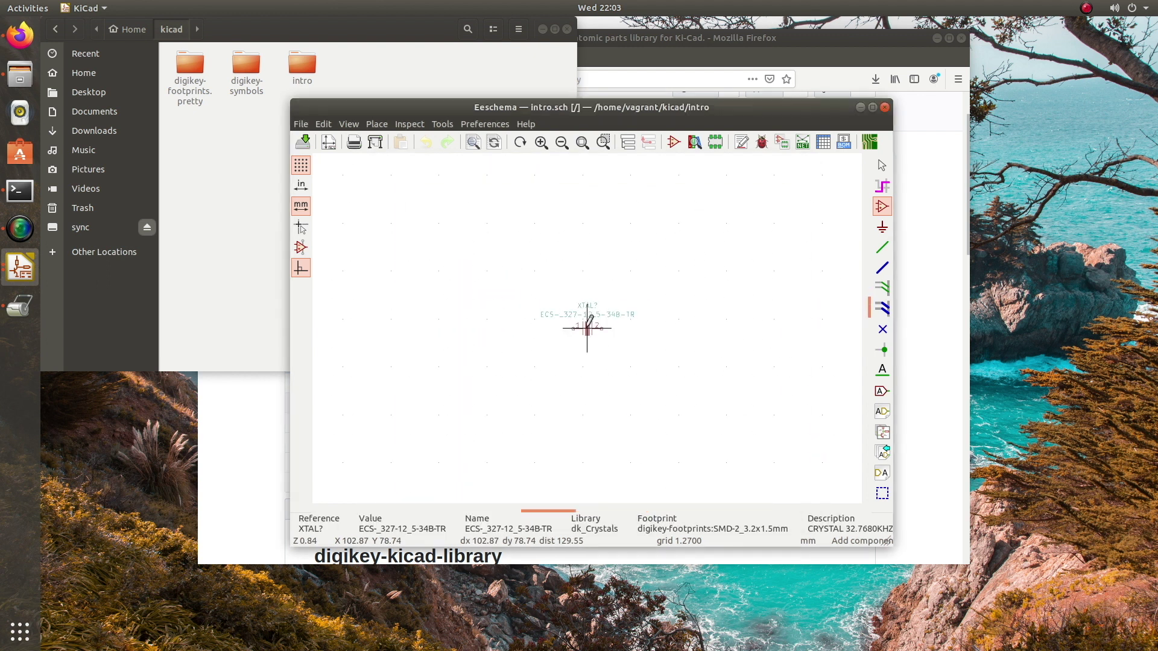
{"action": "left_click", "coordinate": [527, 278]}
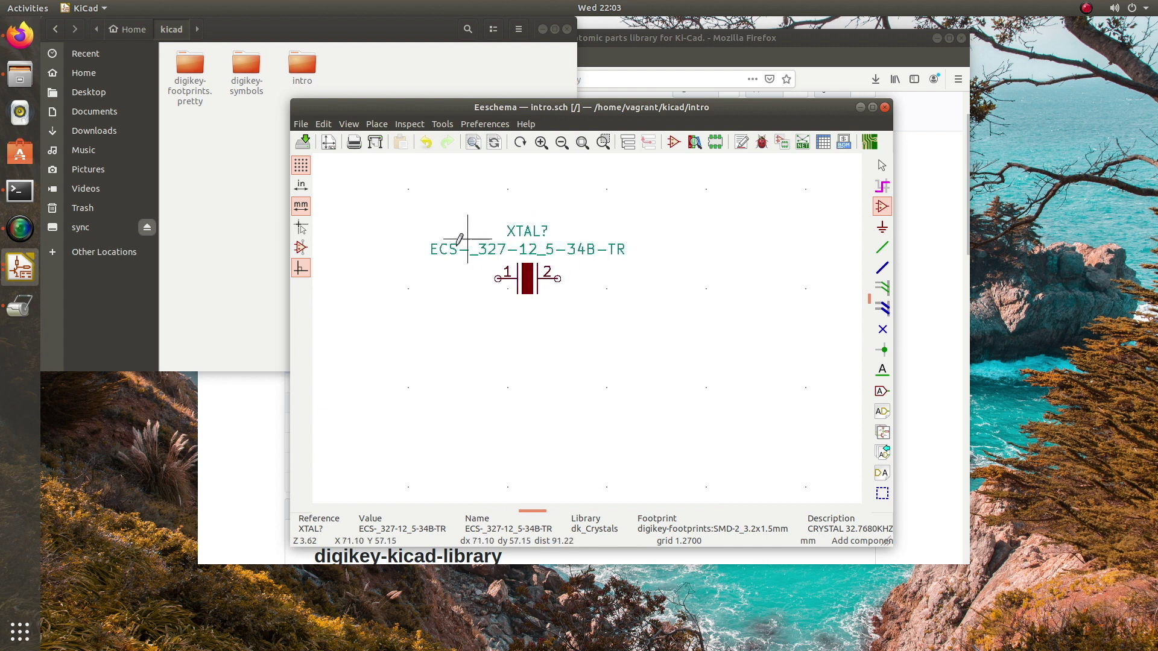
{"action": "scroll", "coordinate": [598, 237], "scroll_direction": "down", "scroll_amount": 3}
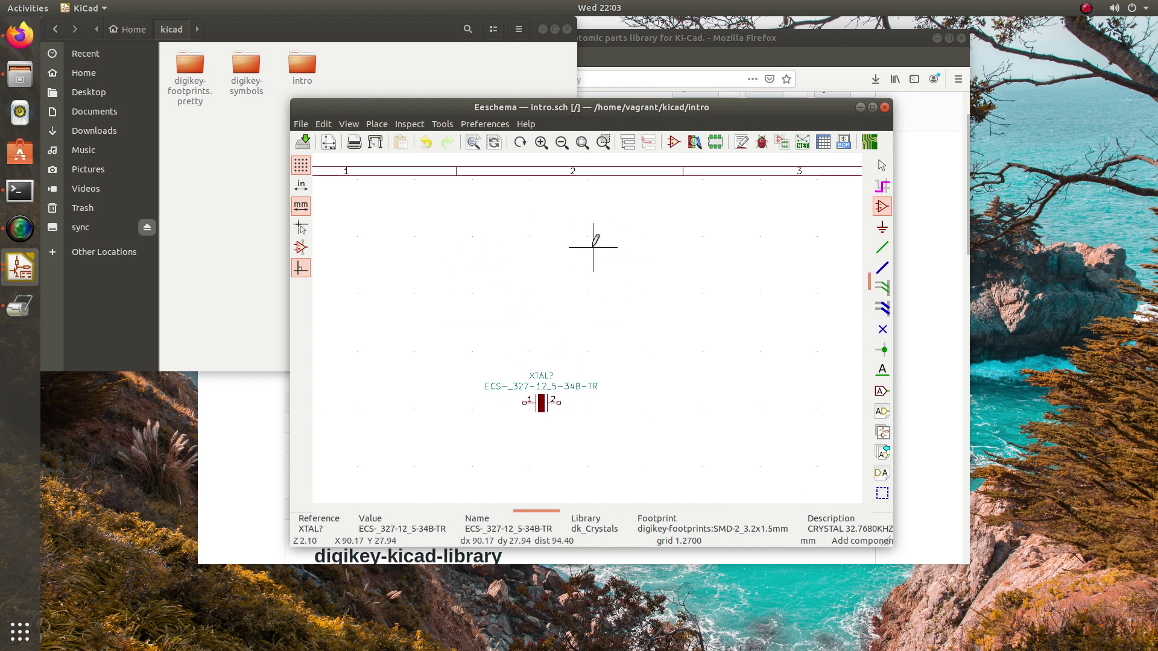
Close Eeschema discarding changes and open the PCB Layout Editor on intro.kicad_pcb.
{"action": "left_click", "coordinate": [885, 107]}
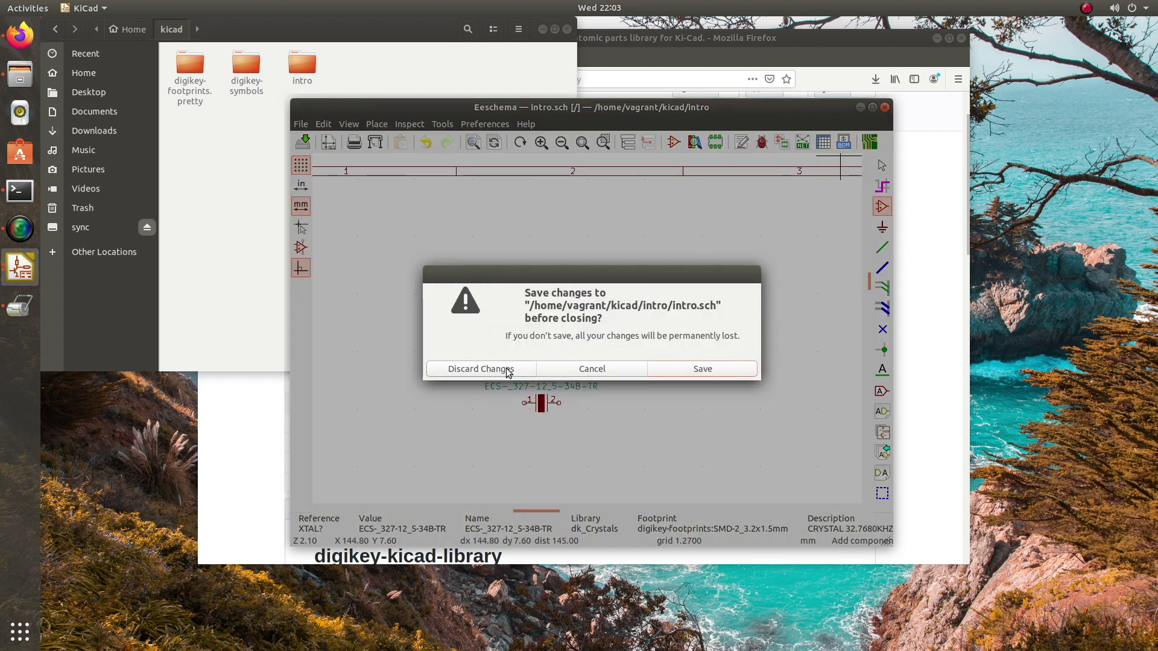
{"action": "left_click", "coordinate": [508, 369]}
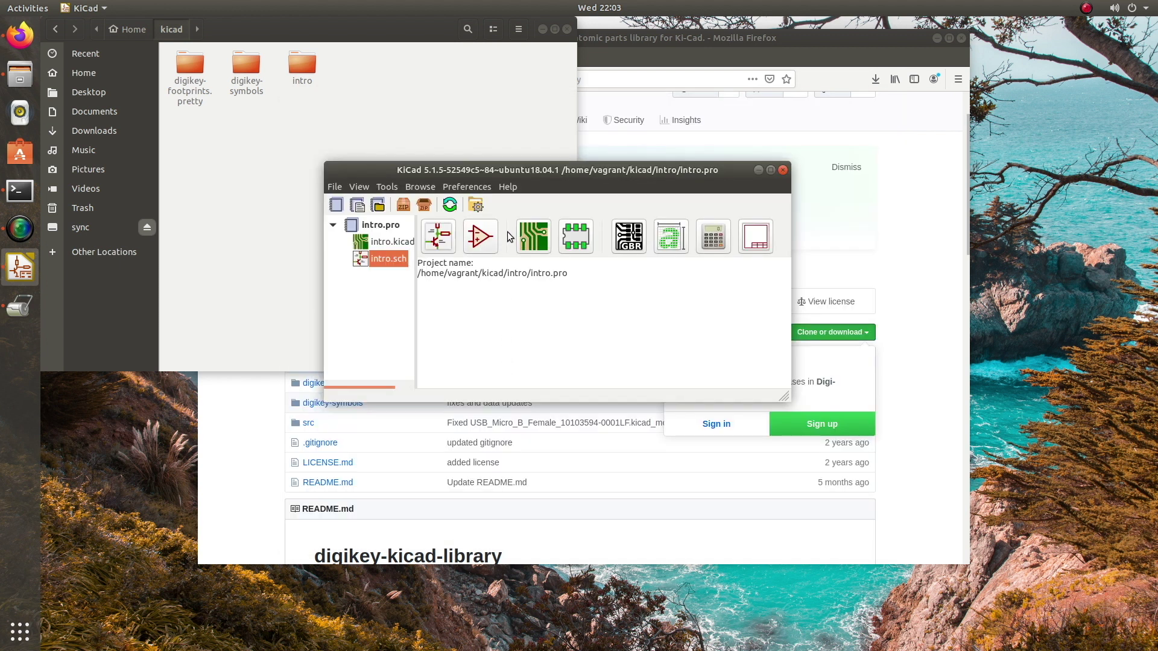
{"action": "left_click", "coordinate": [539, 237]}
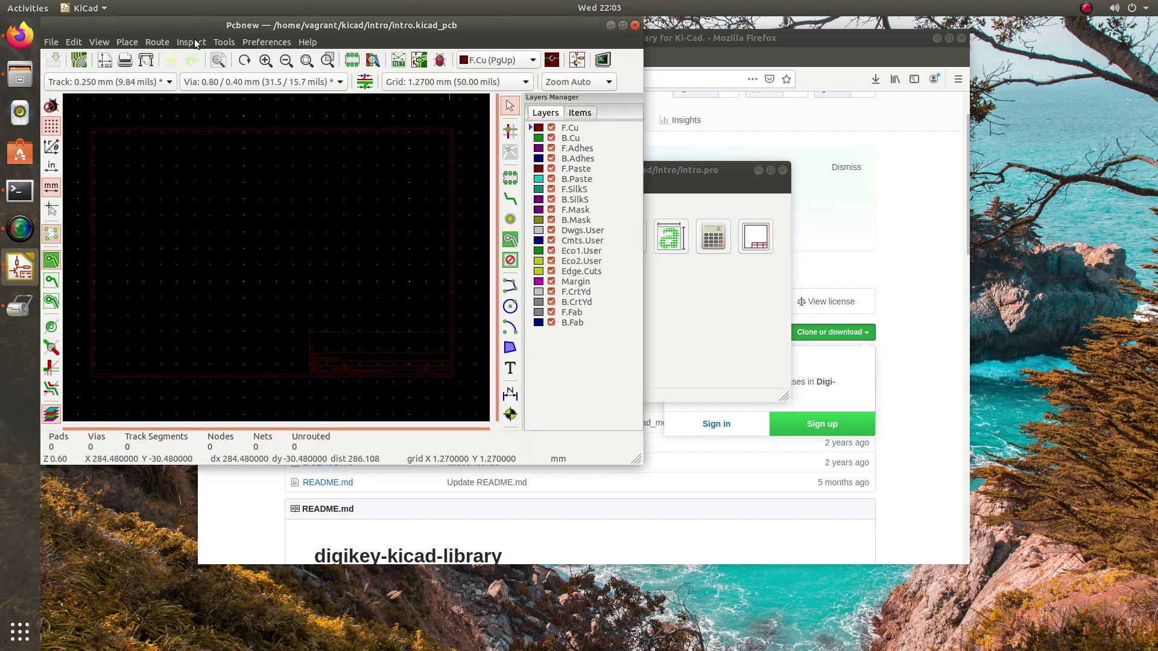
Open Preferences > Manage Footprint Libraries to show the global footprint table.
{"action": "left_click", "coordinate": [191, 42]}
{"action": "mouse_move", "coordinate": [230, 46]}
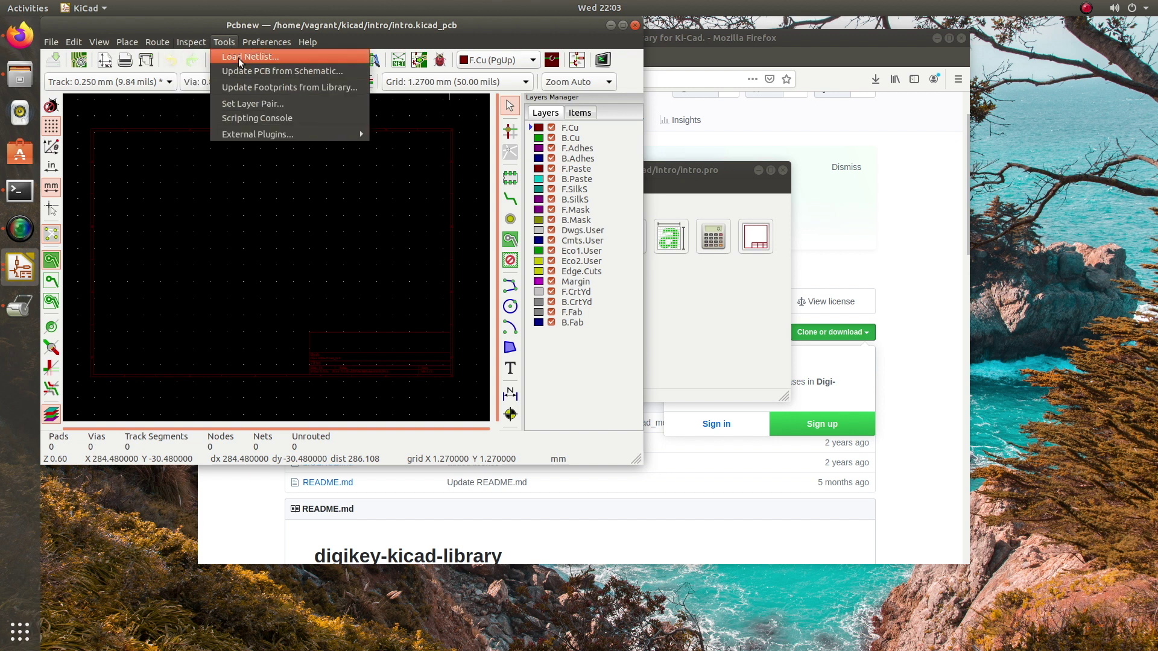
{"action": "mouse_move", "coordinate": [269, 47]}
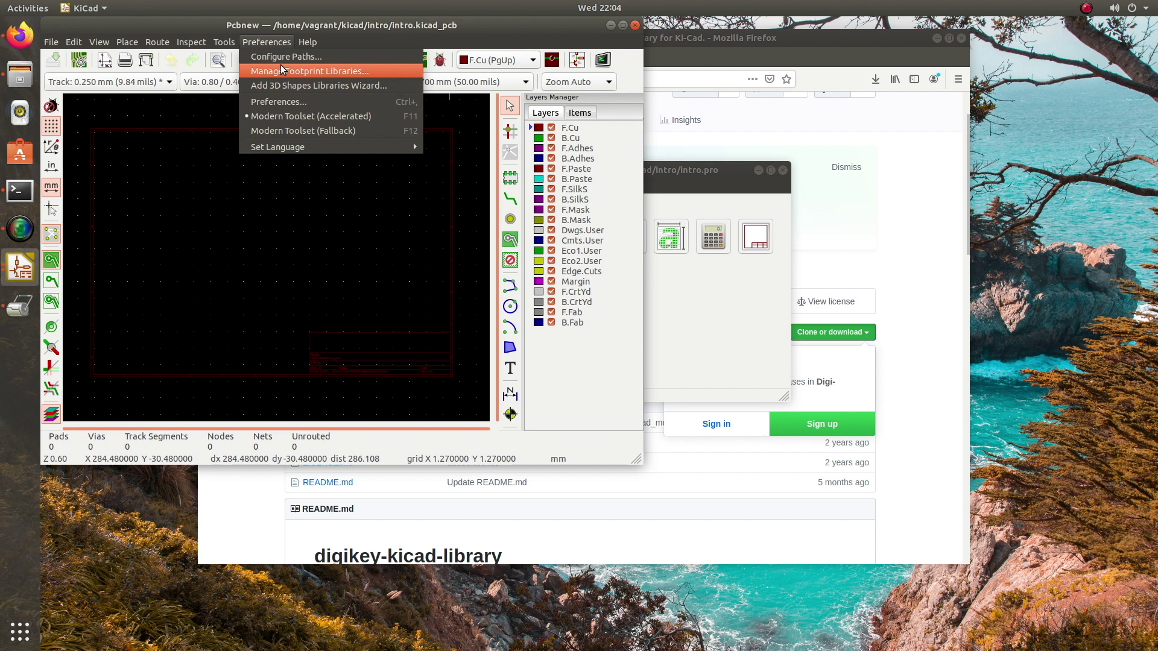
{"action": "left_click", "coordinate": [281, 72]}
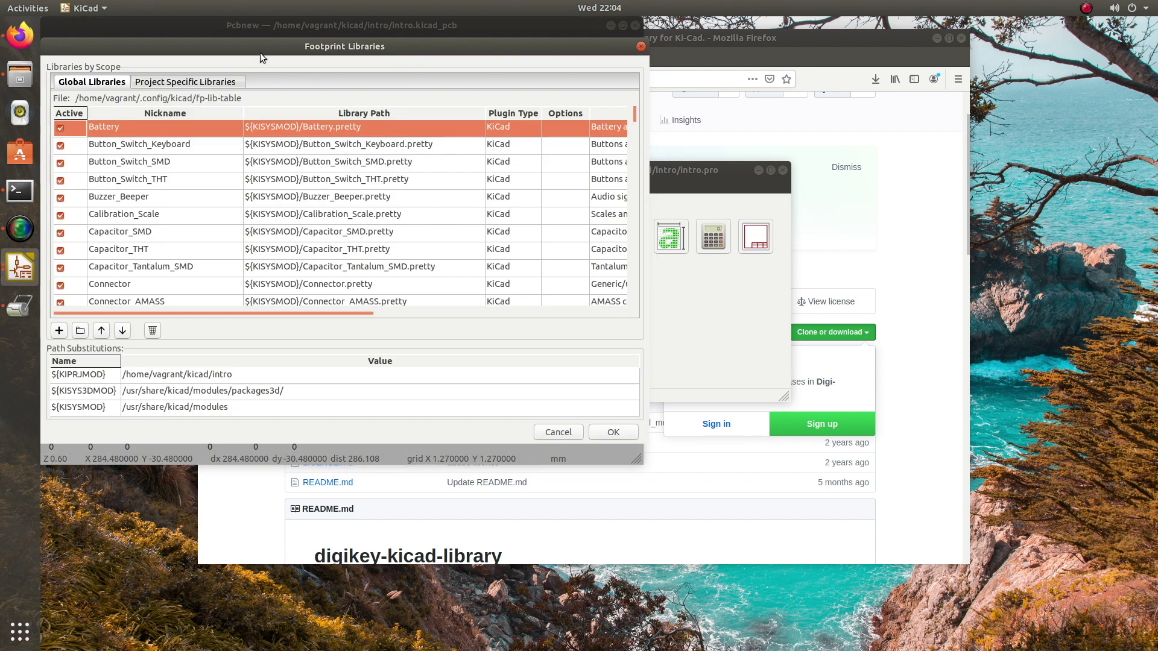
Add kicad/digikey-footprints.pretty to the global footprint library table and save it.
{"action": "left_click_drag", "start_coordinate": [260, 52], "coordinate": [493, 96]}
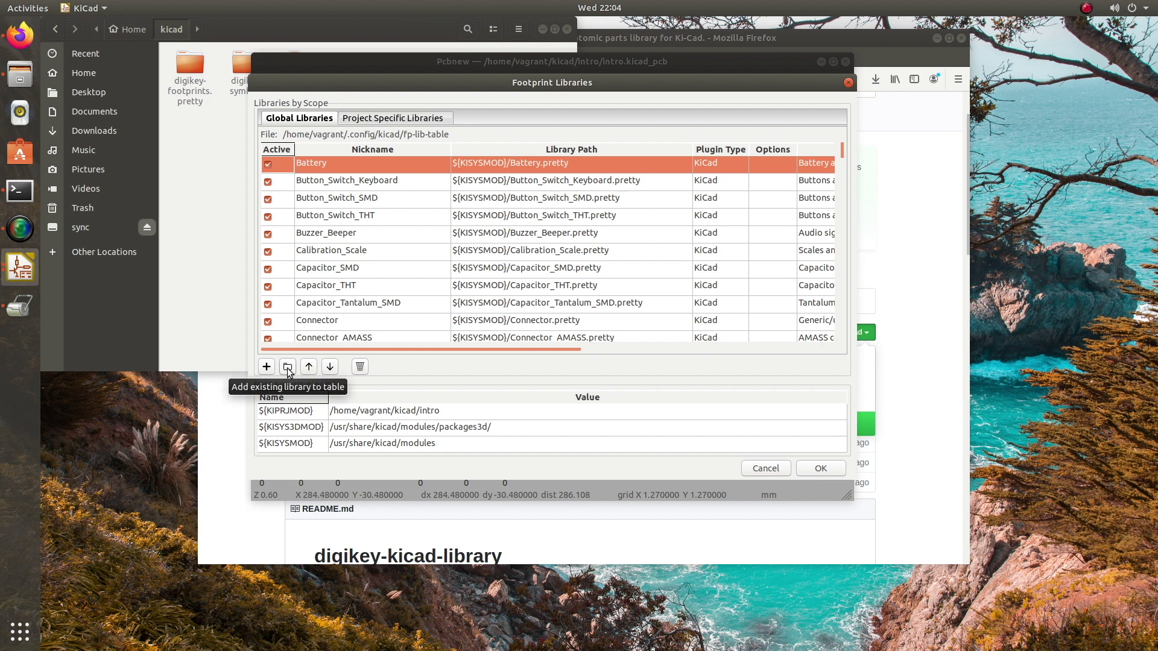
{"action": "left_click", "coordinate": [288, 368]}
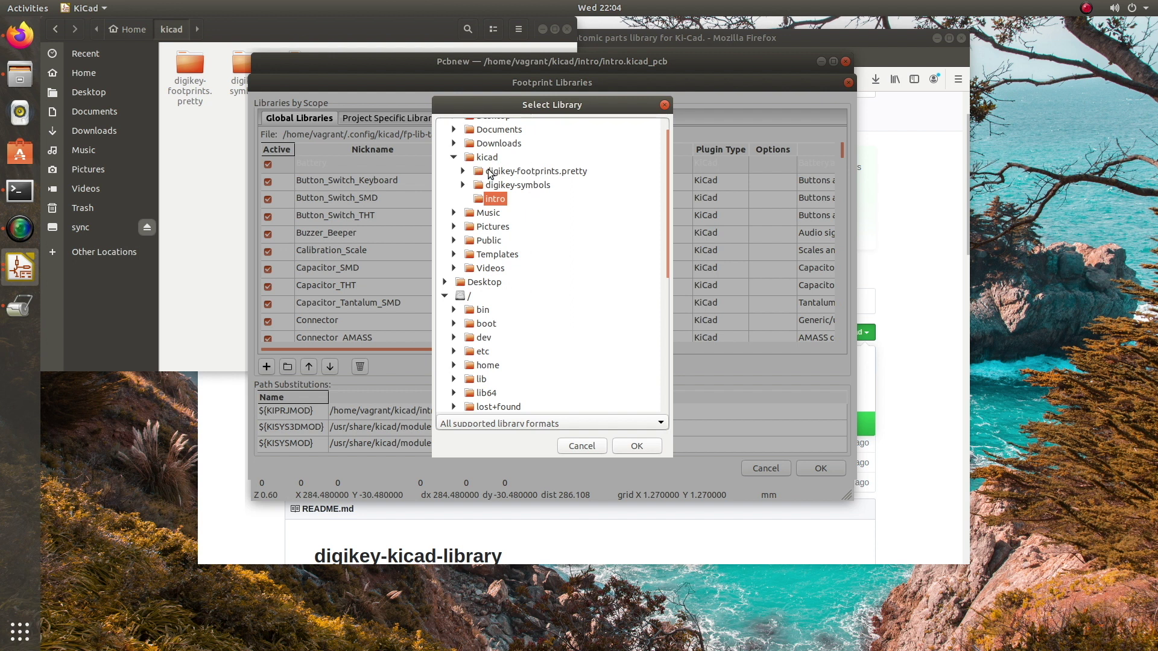
{"action": "left_click", "coordinate": [544, 172]}
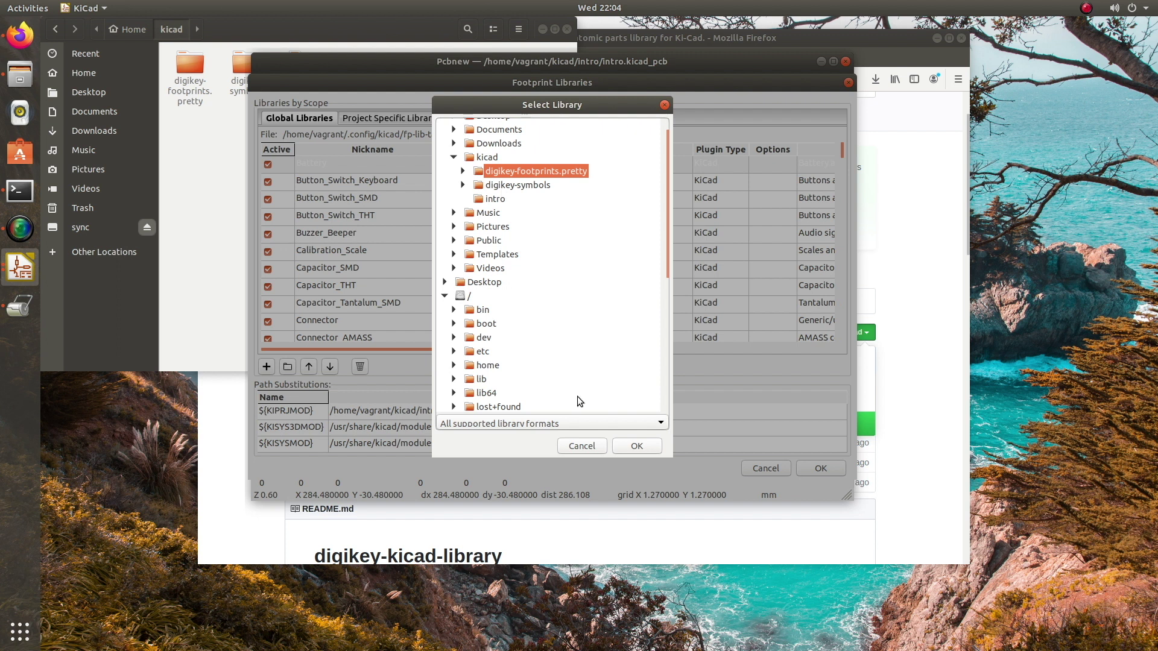
{"action": "left_click", "coordinate": [637, 447]}
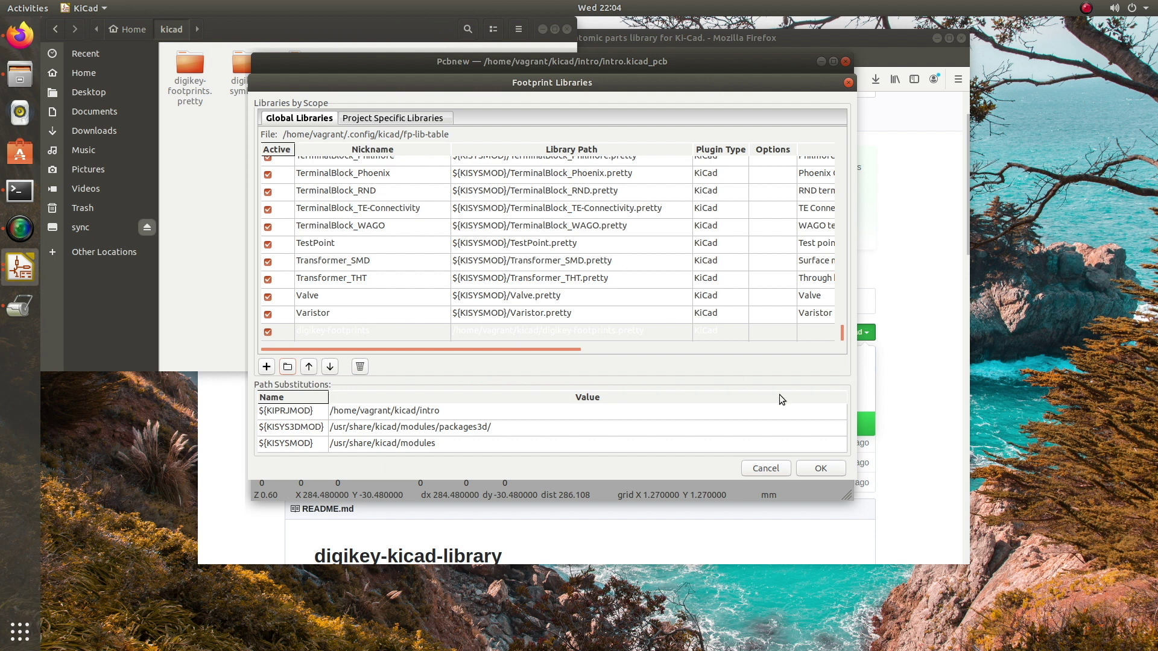
{"action": "left_click", "coordinate": [821, 469]}
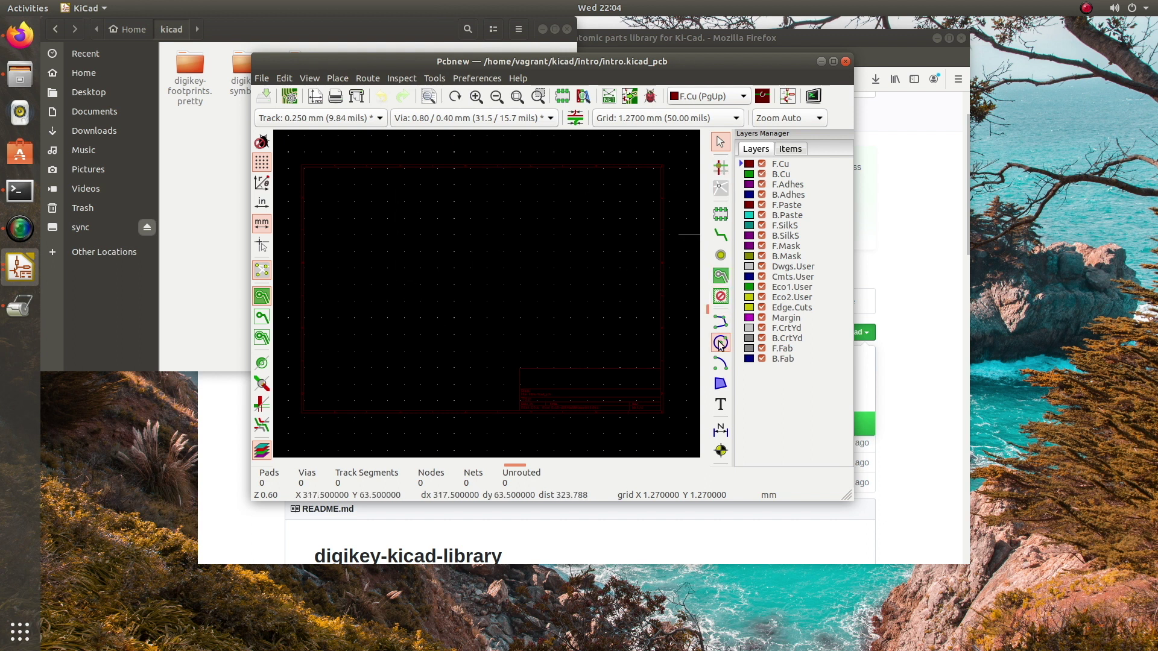
Start placing a footprint on the board to bring up the footprint chooser.
{"action": "left_click", "coordinate": [721, 215]}
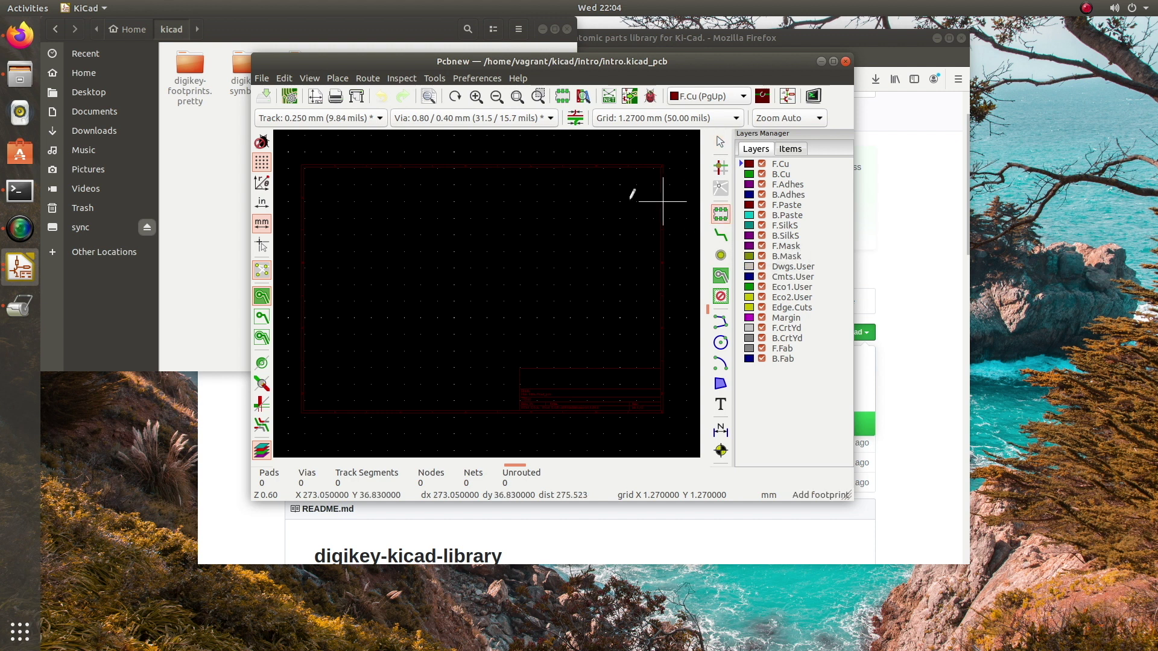
{"action": "left_click", "coordinate": [447, 254]}
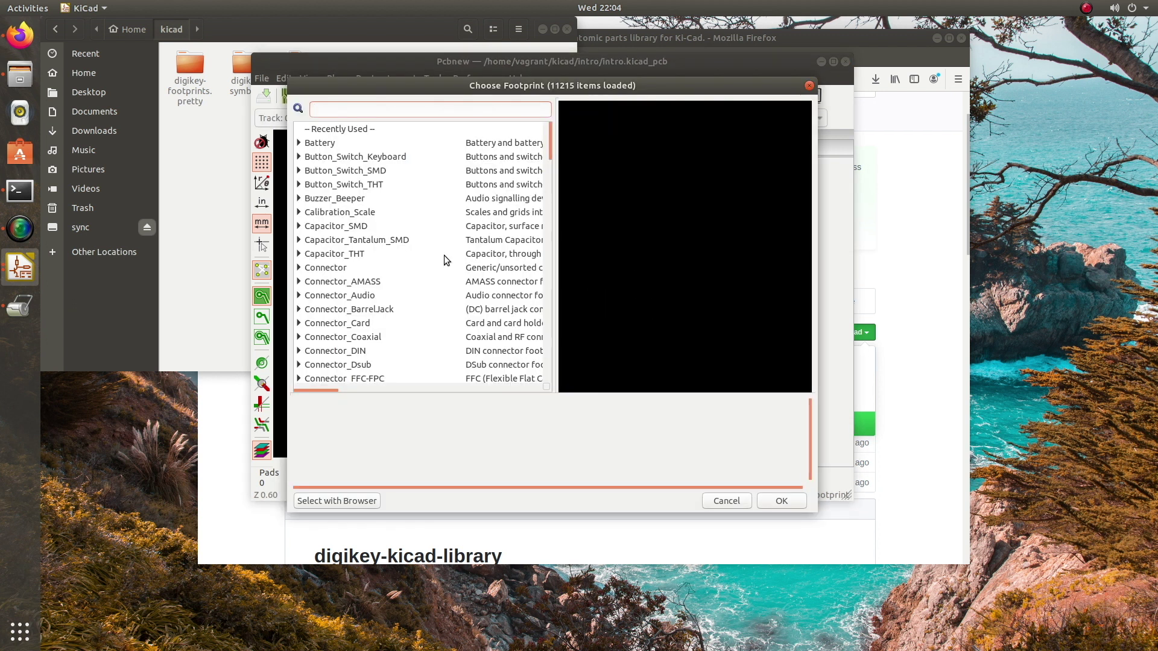
{"action": "left_click_drag", "start_coordinate": [548, 131], "coordinate": [541, 230]}
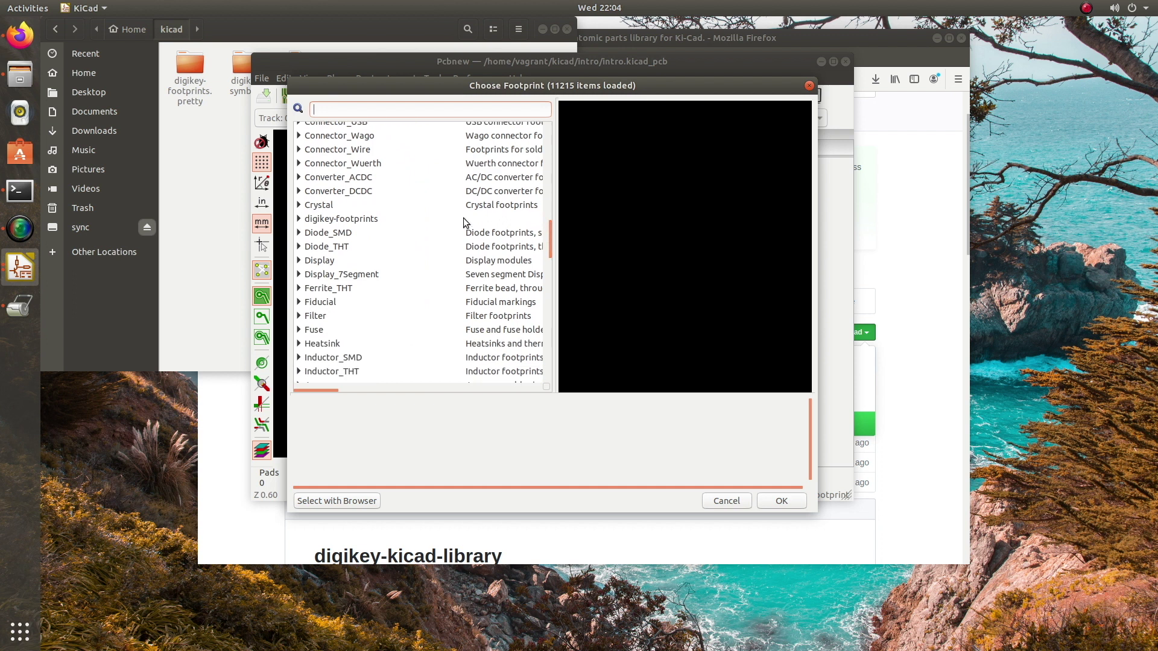
Browse digikey-footprints, previewing 0805, 1206 and jack footprints, and select Headphone_Jack_2.5mm_SJ1-2503A.
{"action": "left_click", "coordinate": [299, 218]}
{"action": "scroll", "coordinate": [346, 241], "scroll_direction": "down", "scroll_amount": 4}
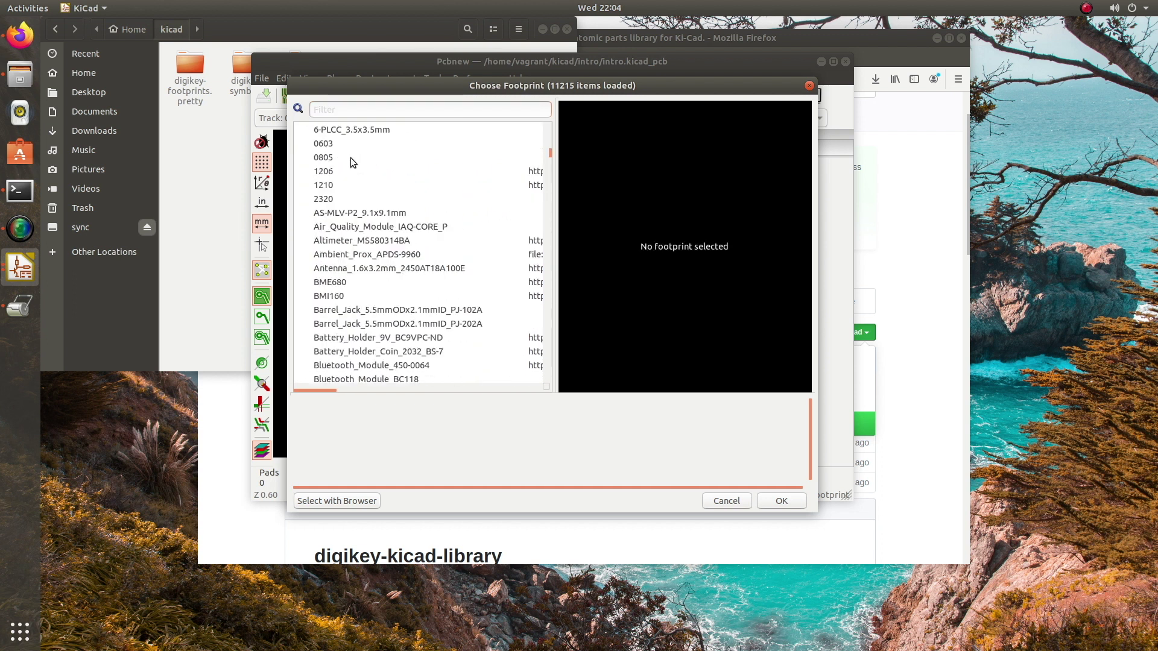
{"action": "left_click", "coordinate": [350, 159]}
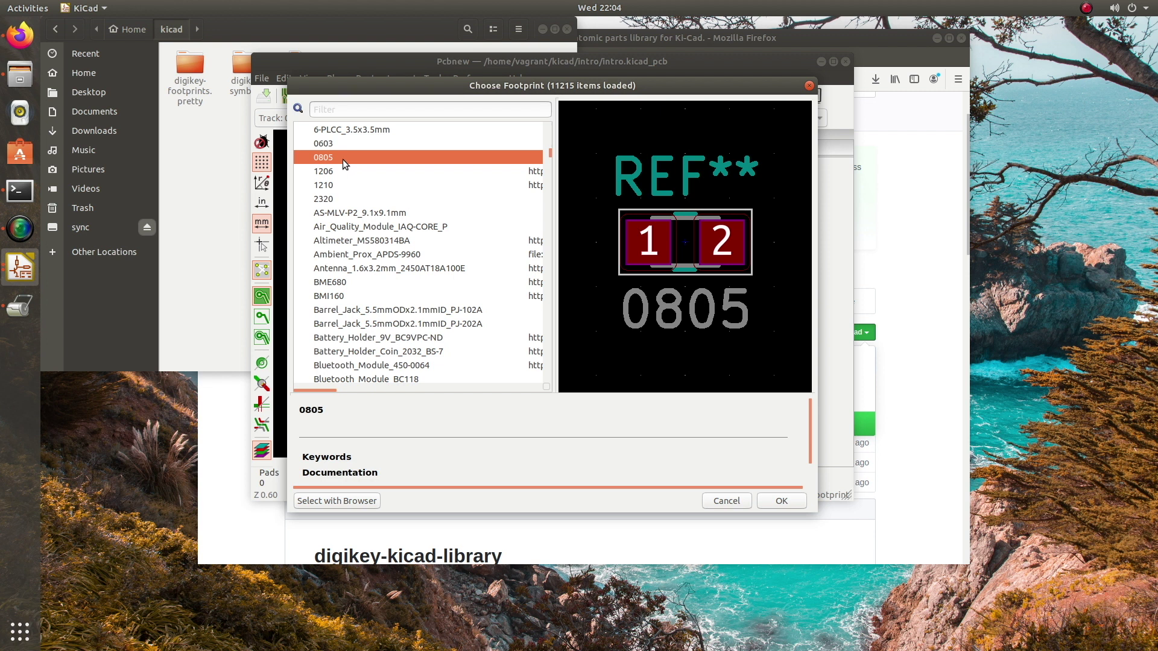
{"action": "left_click", "coordinate": [339, 171]}
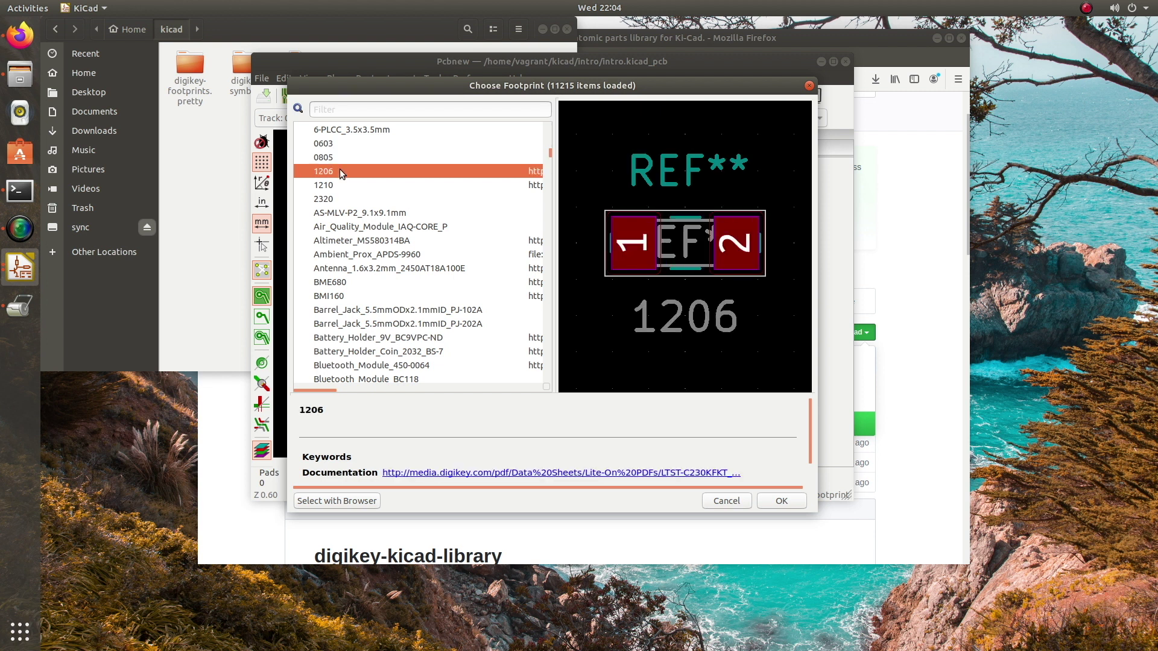
{"action": "scroll", "coordinate": [375, 218], "scroll_direction": "down", "scroll_amount": 2}
{"action": "scroll", "coordinate": [375, 219], "scroll_direction": "down", "scroll_amount": 20}
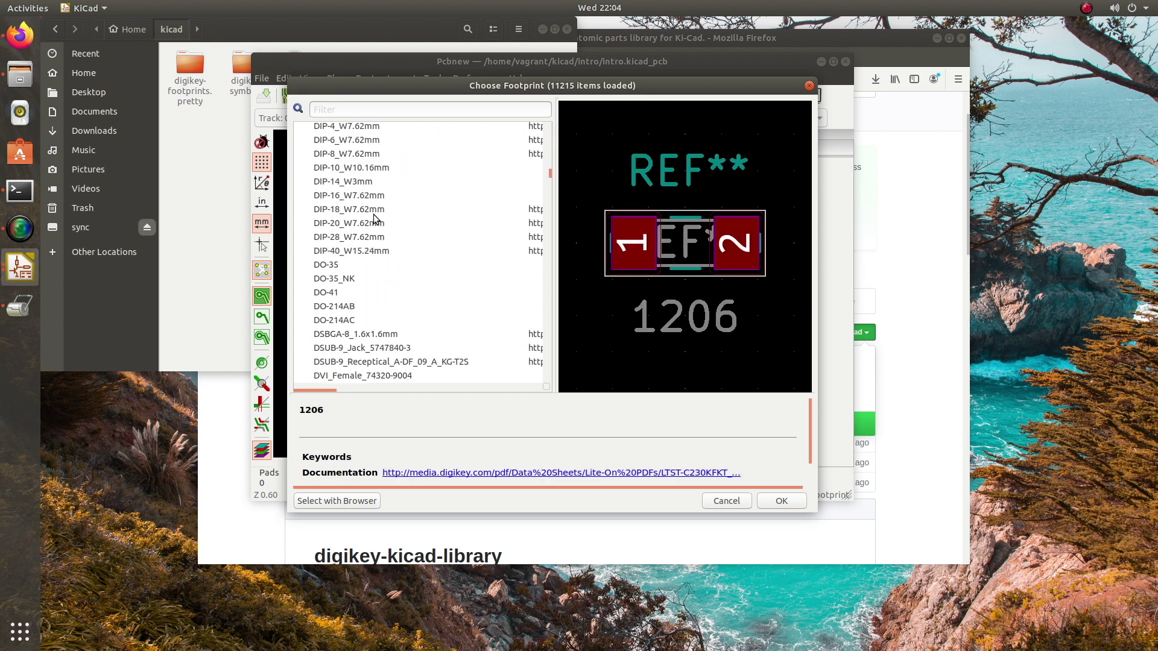
{"action": "left_click", "coordinate": [384, 234]}
{"action": "left_click", "coordinate": [413, 204]}
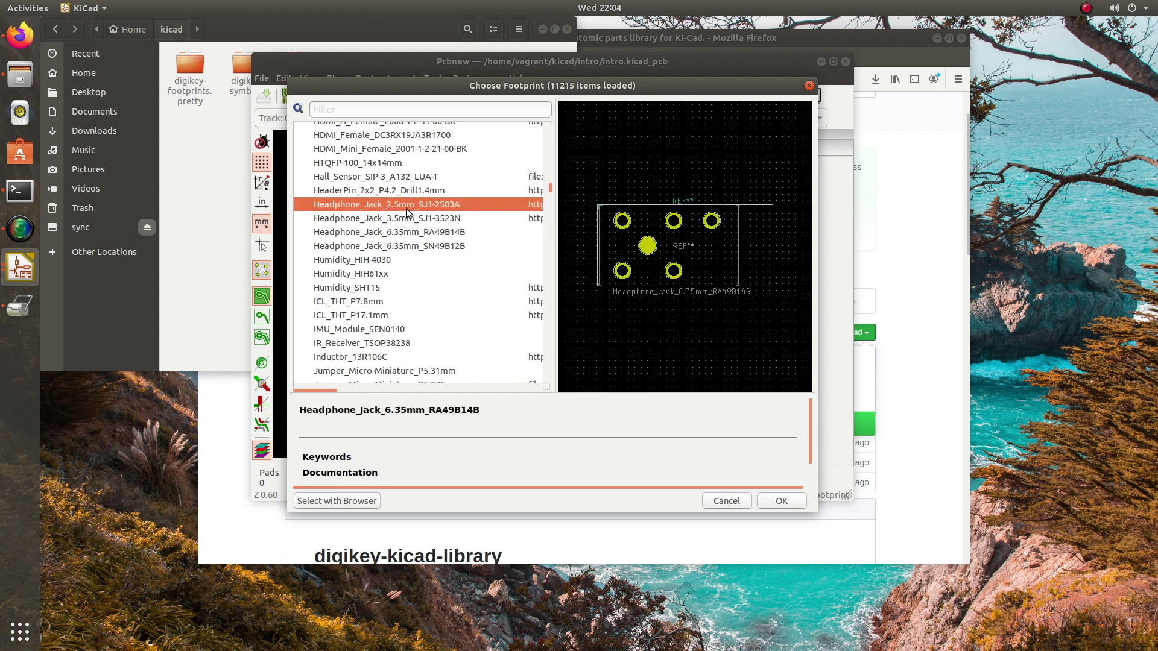
Confirm Headphone_Jack_2.5mm_SJ1-2503A, drop it inside the board outline, and zoom in on it.
{"action": "left_click", "coordinate": [782, 501]}
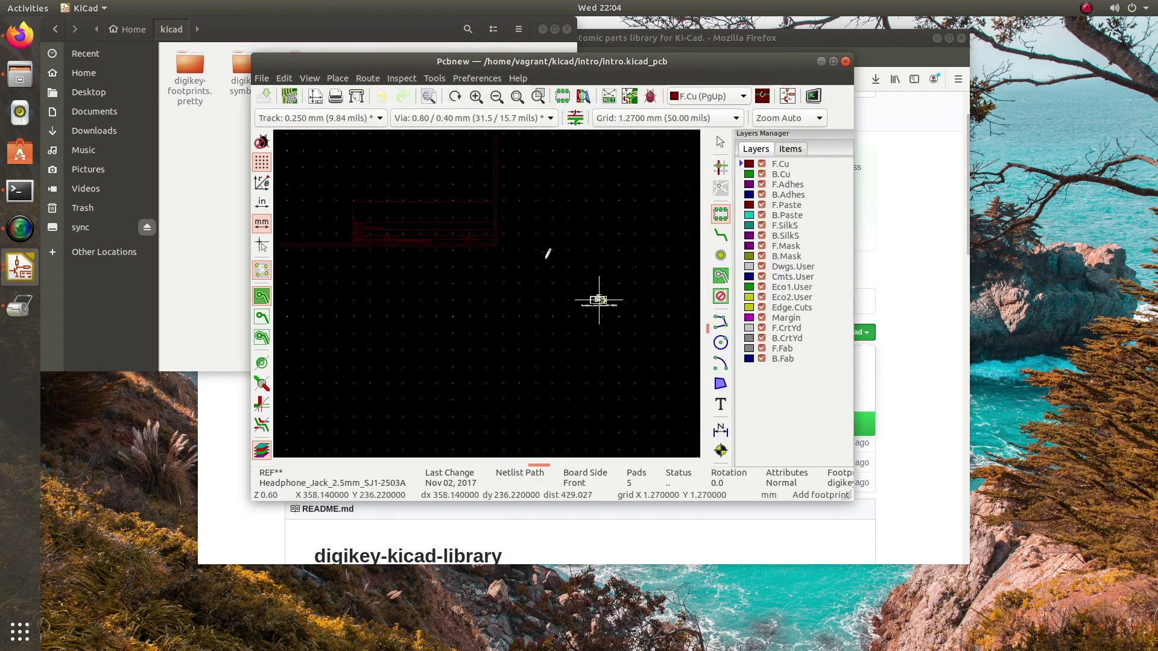
{"action": "scroll", "coordinate": [356, 172], "scroll_direction": "up", "scroll_amount": 2}
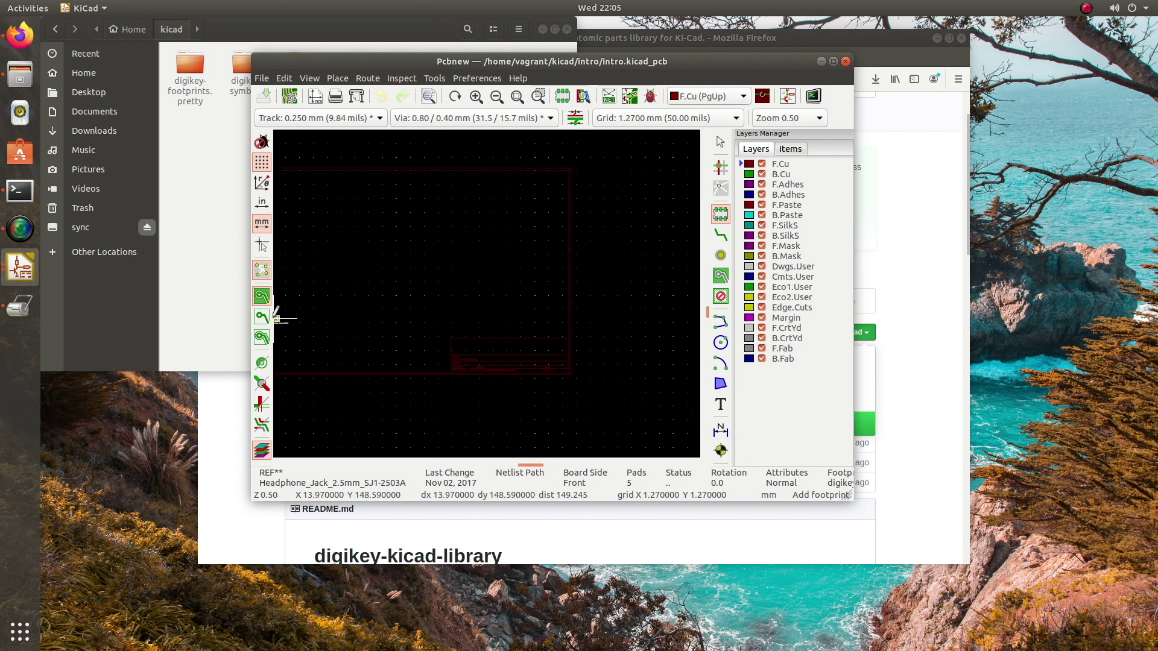
{"action": "left_click", "coordinate": [489, 246]}
{"action": "scroll", "coordinate": [490, 246], "scroll_direction": "up", "scroll_amount": 2}
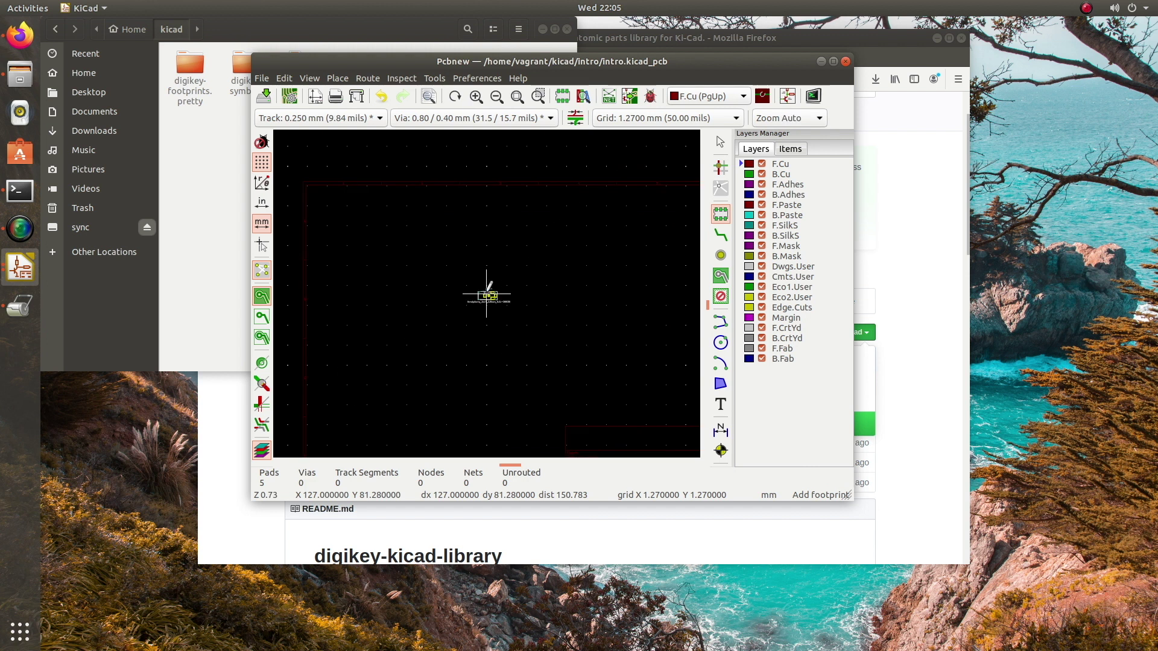
{"action": "scroll", "coordinate": [487, 292], "scroll_direction": "up", "scroll_amount": 5}
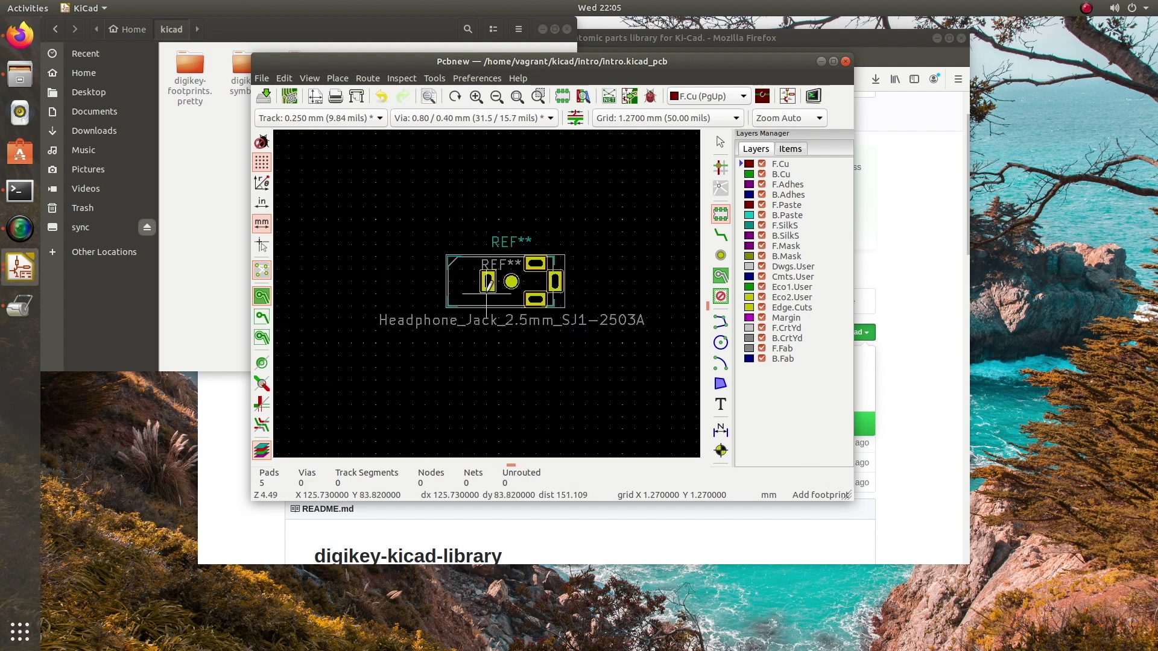